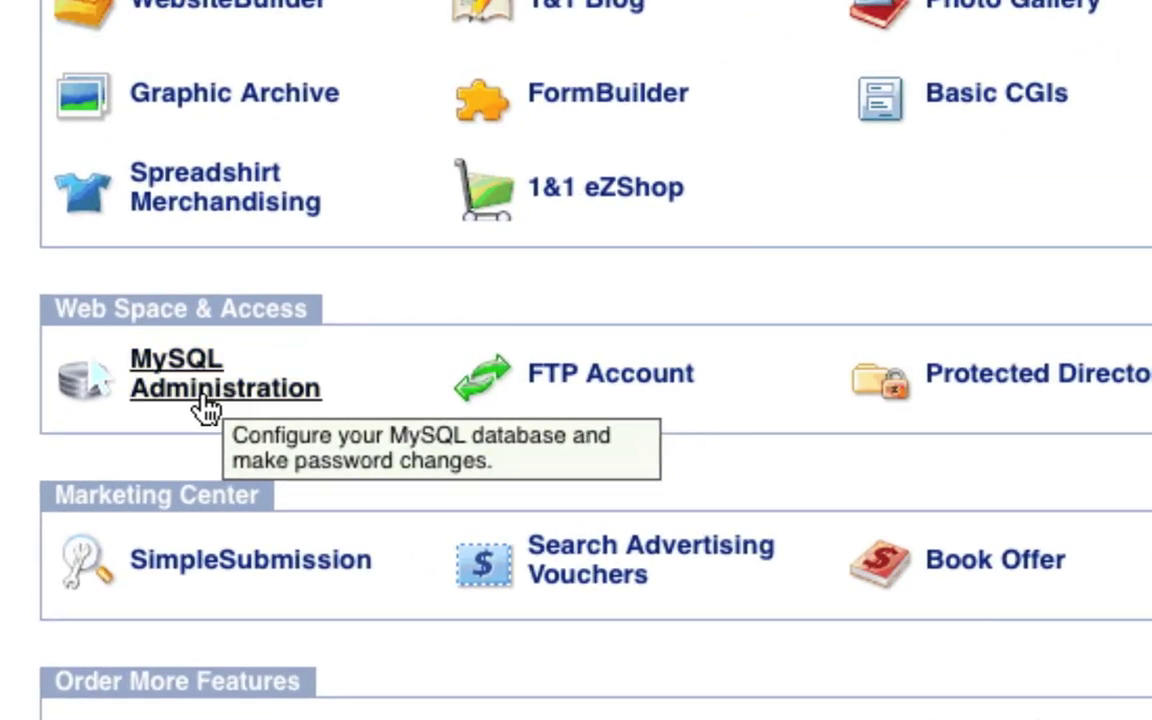
Step: Go to MySQL Administration in the 1&1 Control Panel and begin setting up a new database
left_click(203, 405)
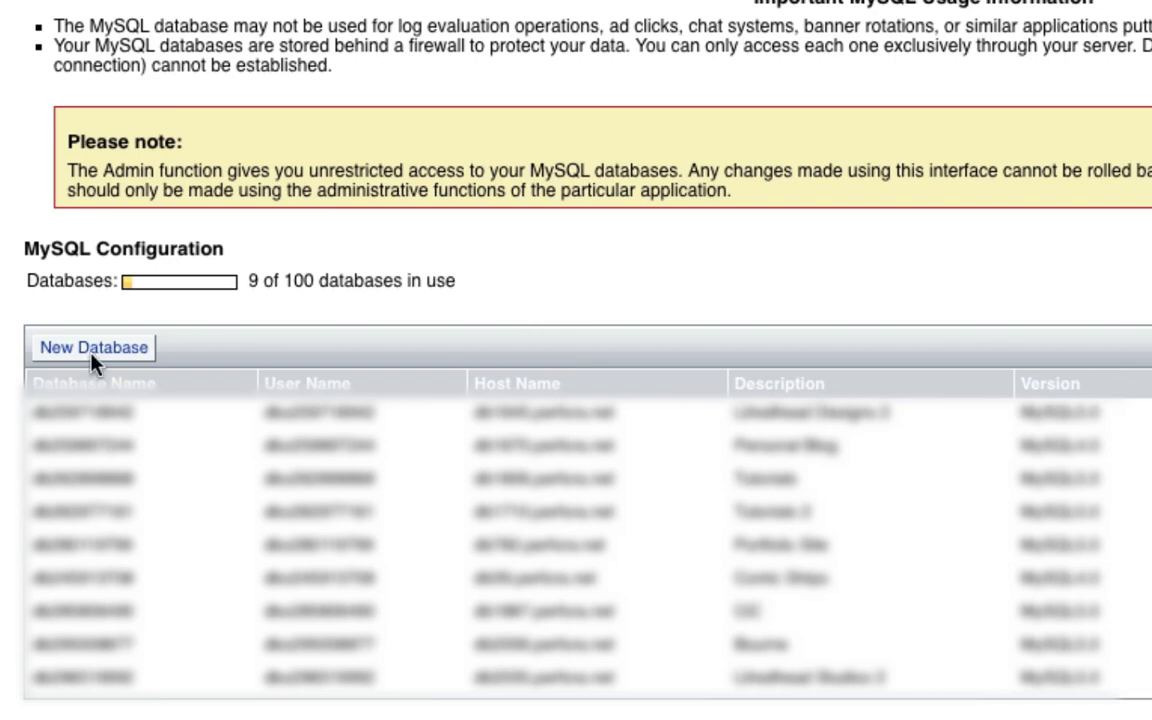
left_click(91, 358)
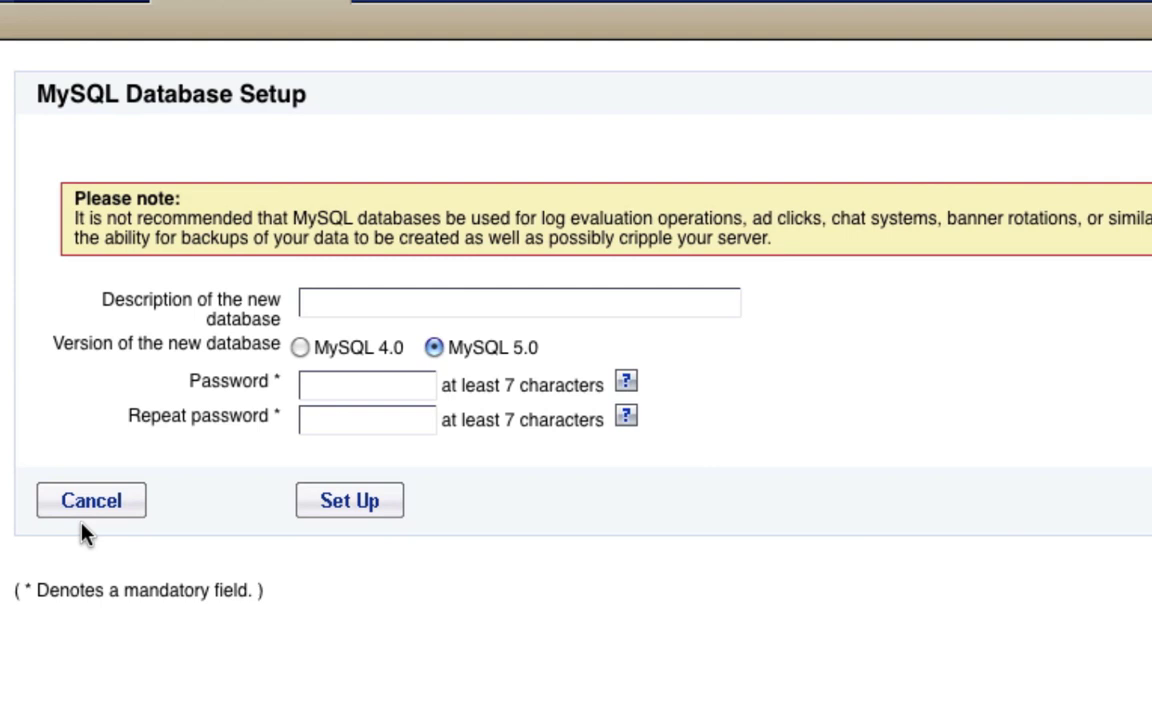
Step: Create a MySQL 5.0 database described as 'Joomla Tutorial' with a password, and confirm it is ready
left_click(453, 303)
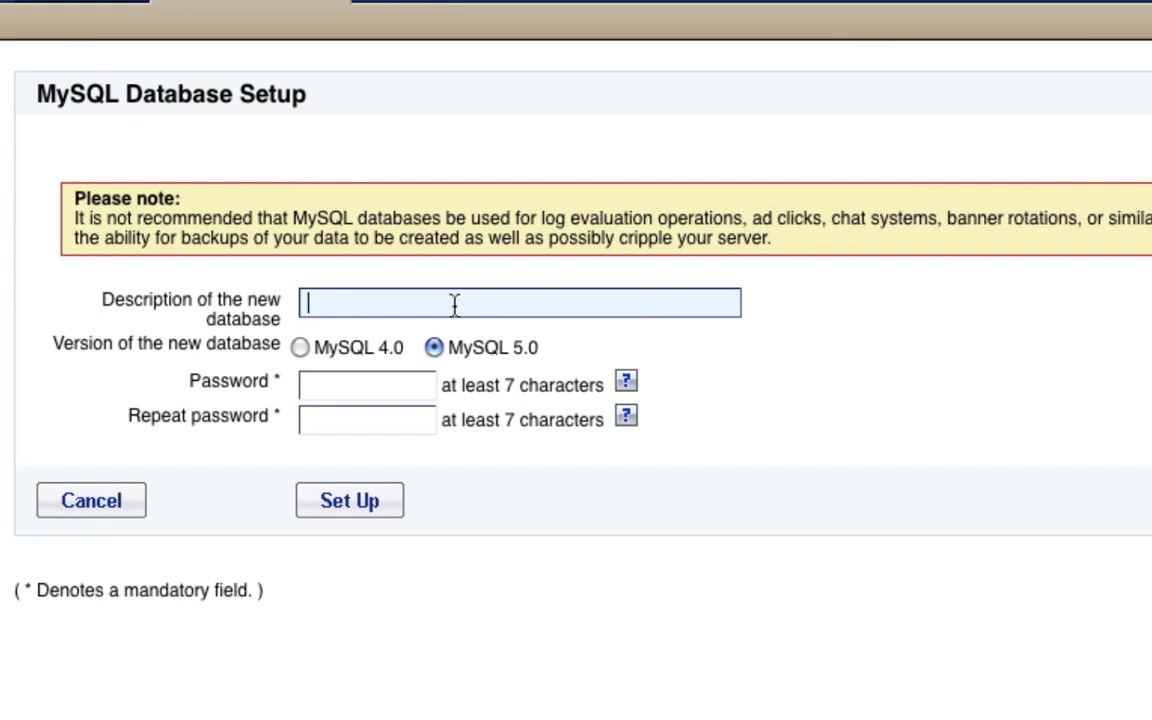
type("Joomla")
type("Tutorial")
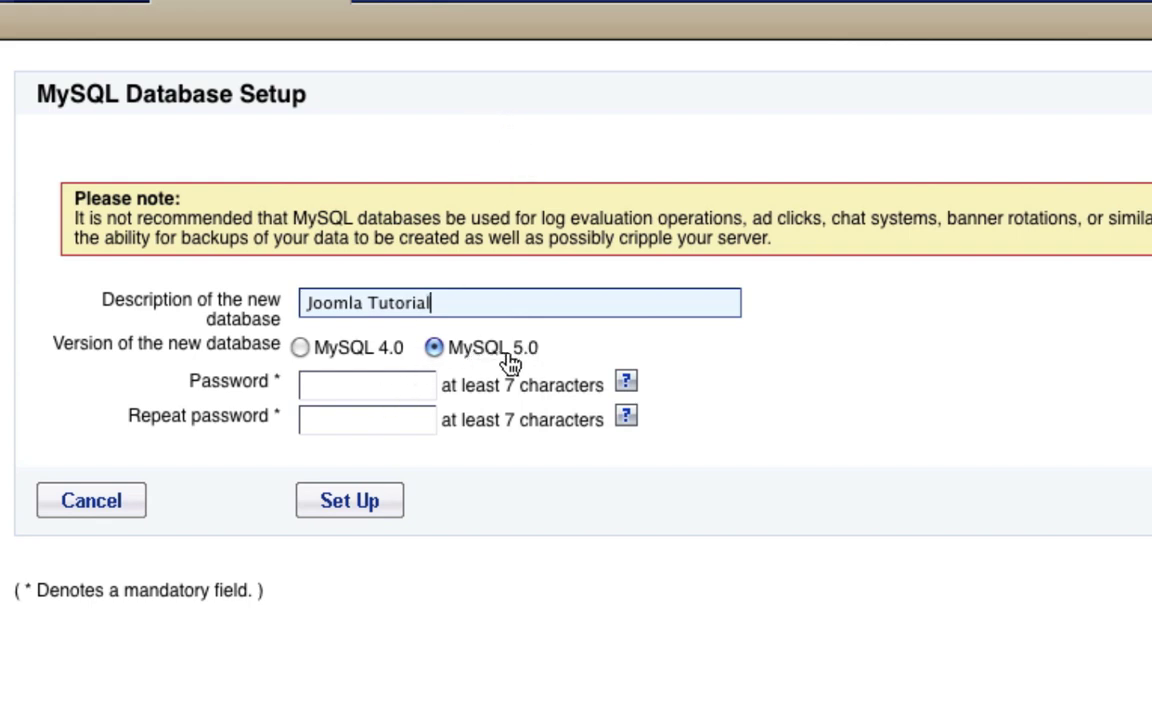
left_click(331, 390)
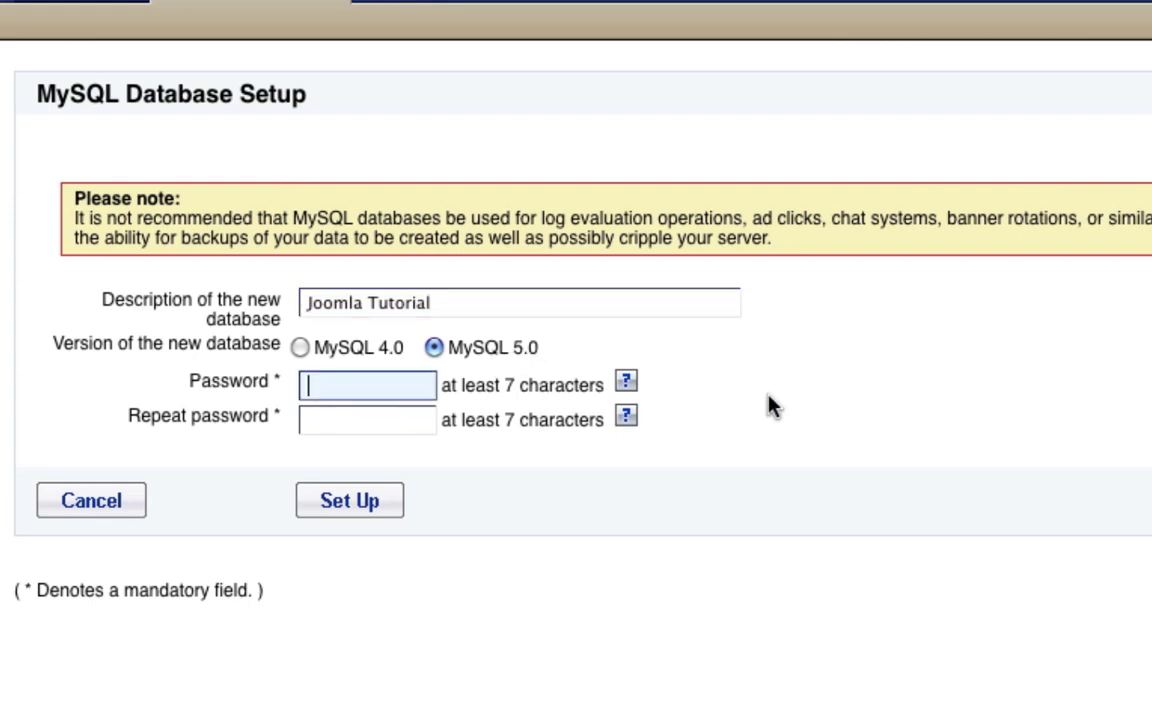
type("*************")
key("Tab")
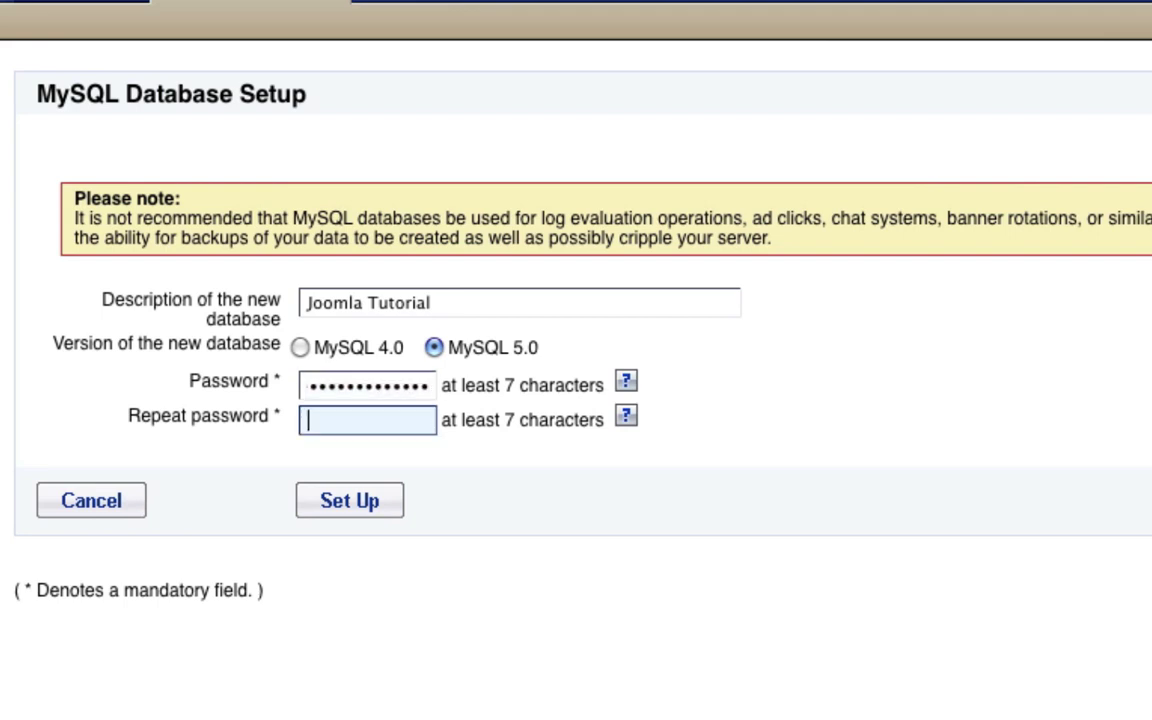
type("*************")
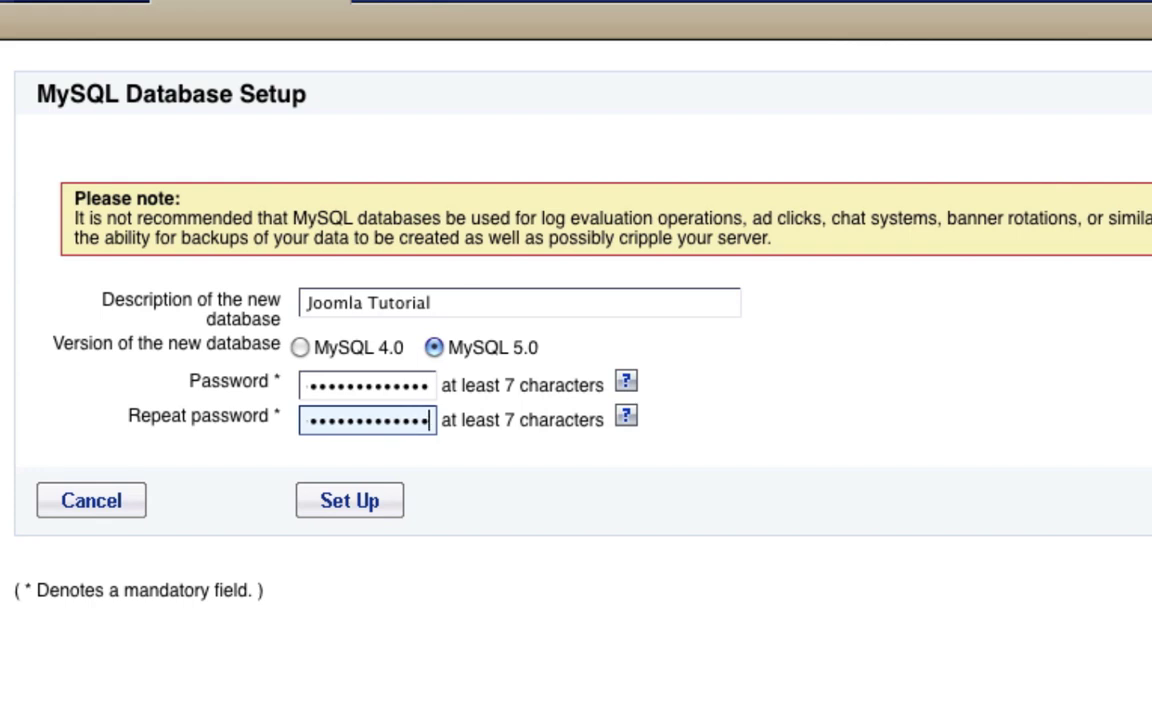
left_click(359, 519)
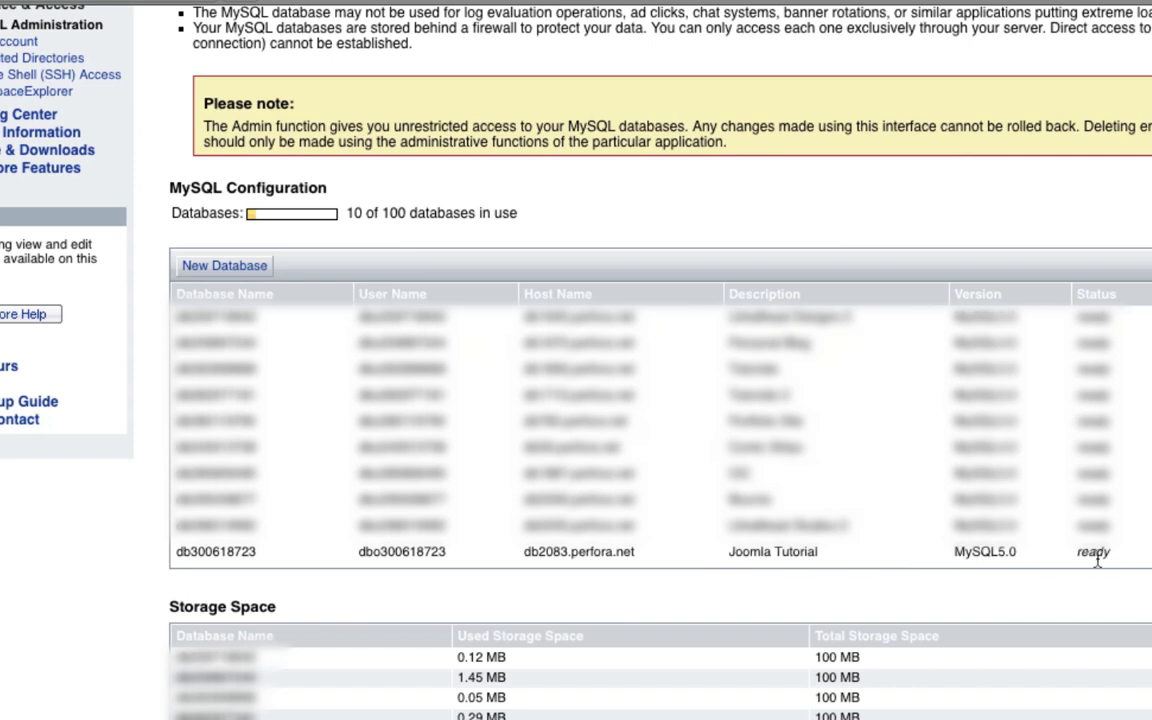
double_click(1088, 558)
left_click(1077, 566)
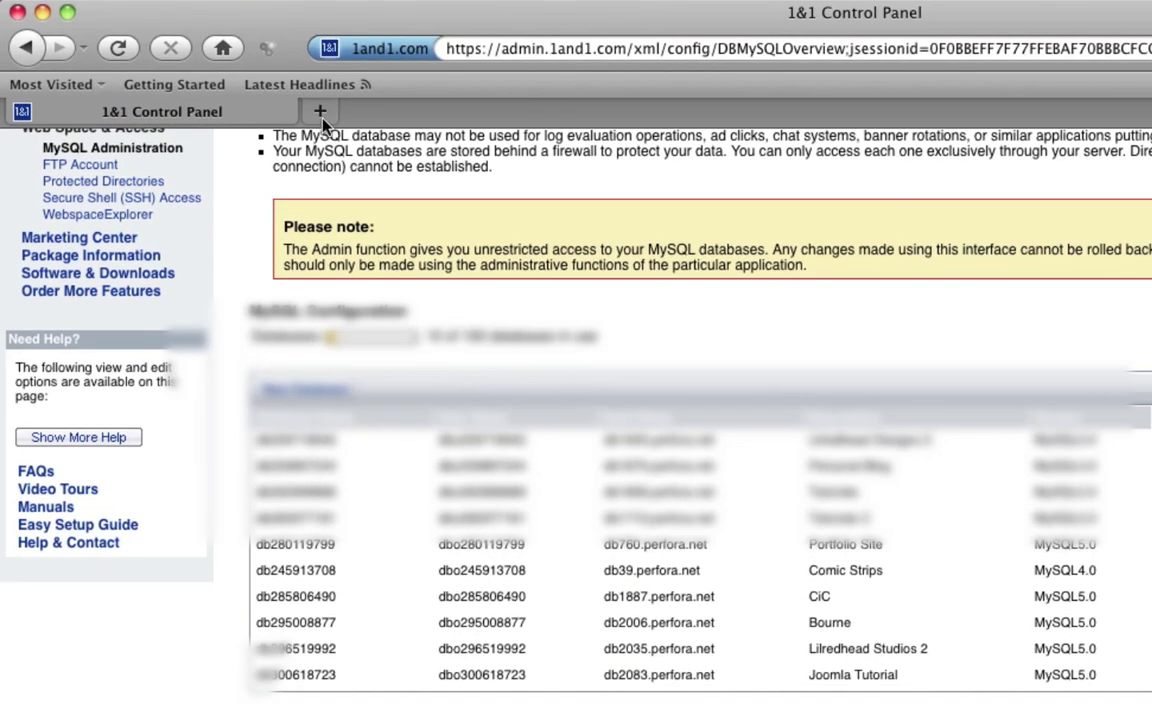
Step: Search for joomla and save the Joomla 1.5.14 Full Package zip from joomla.org
left_click(318, 112)
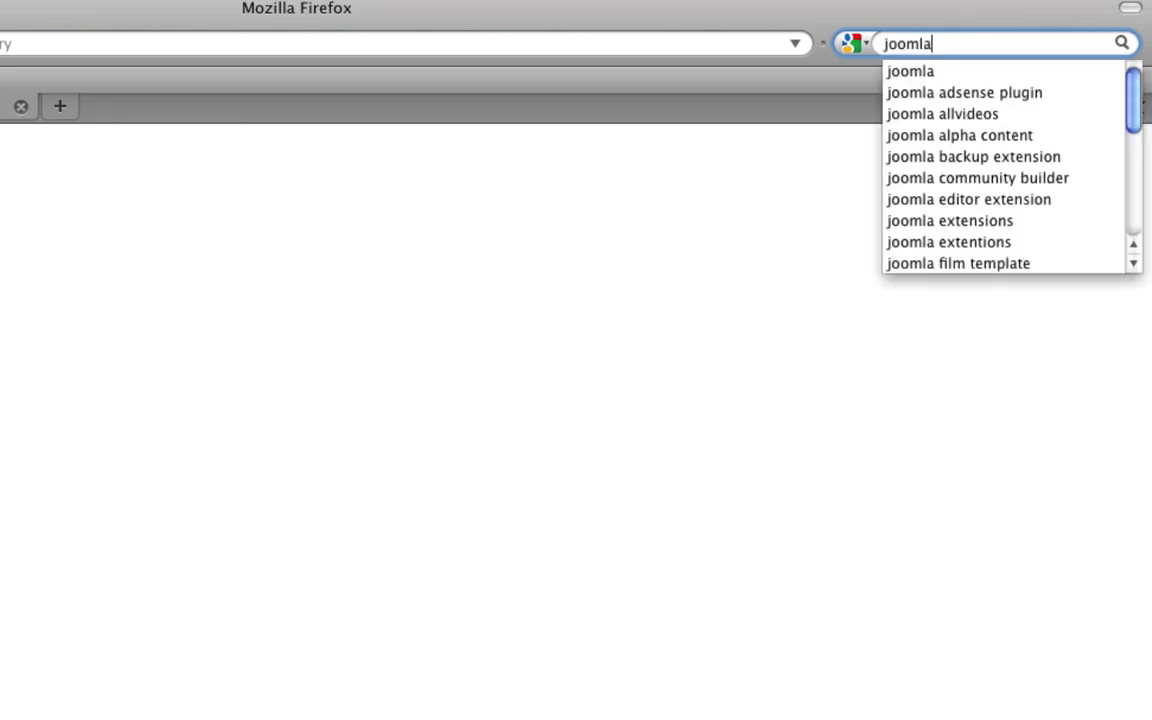
key("Return")
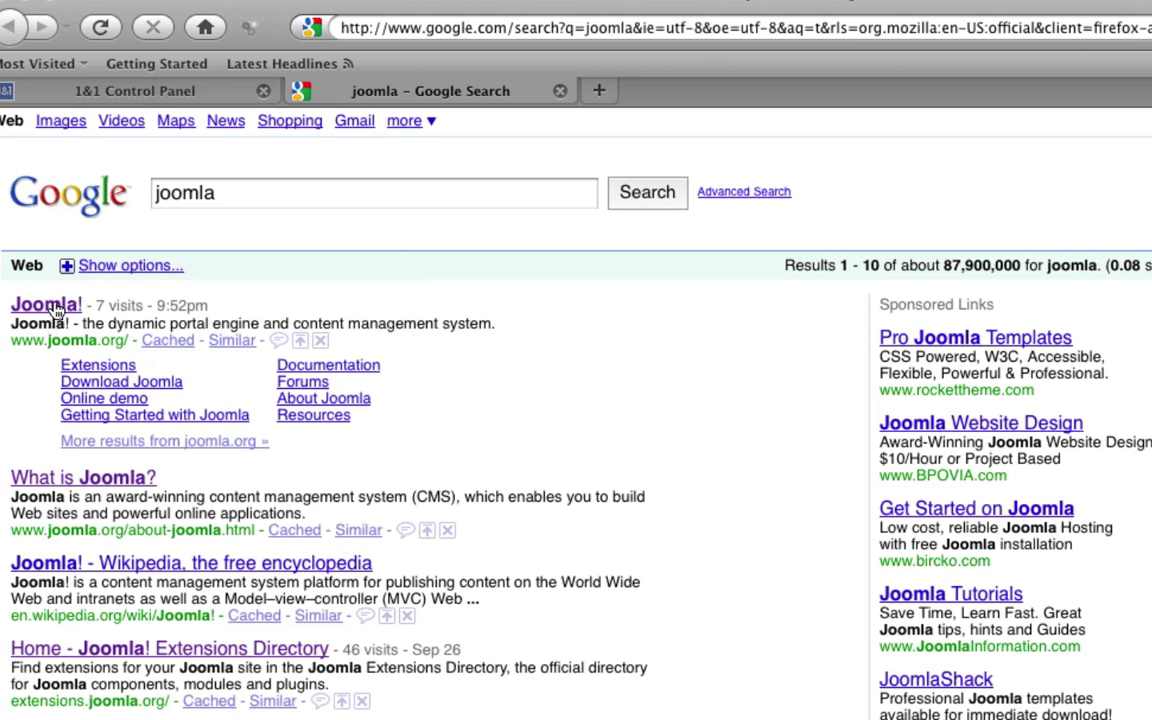
left_click(55, 311)
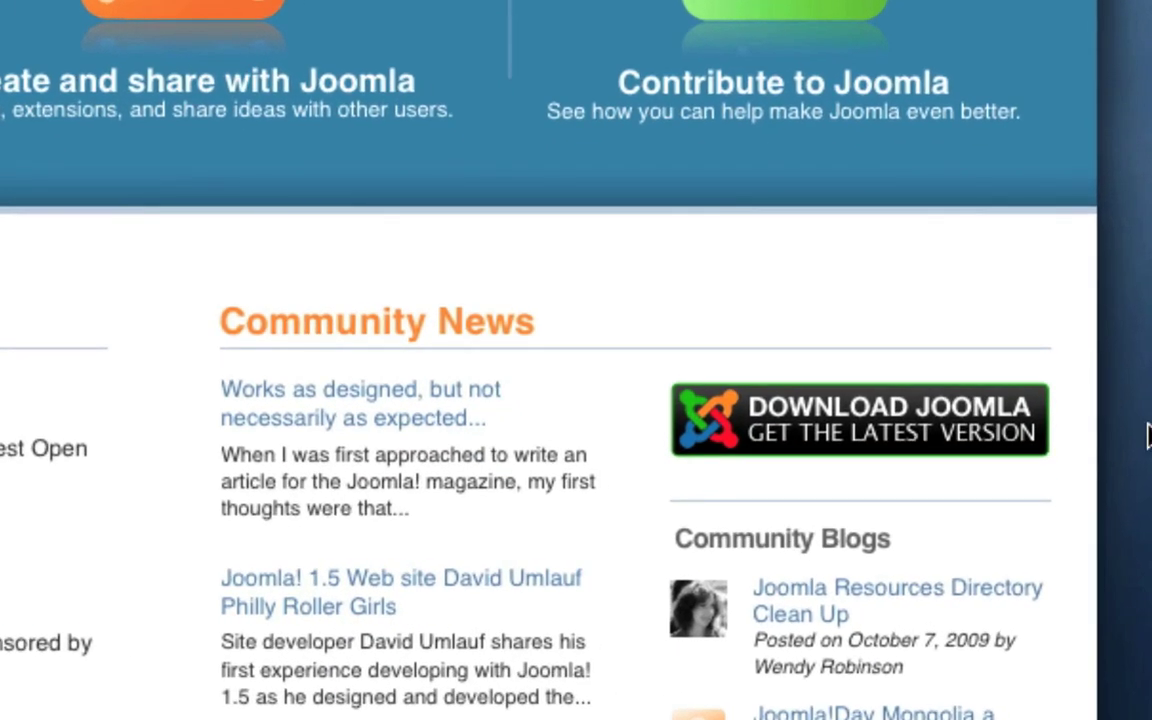
left_click(962, 432)
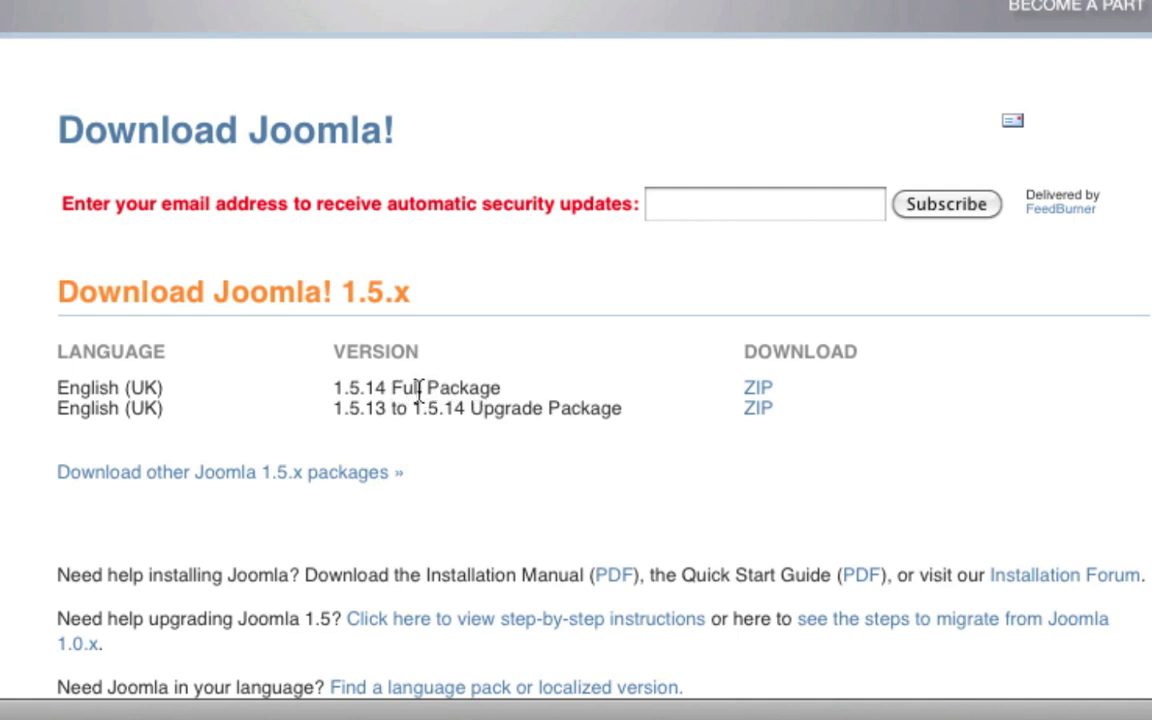
left_click(759, 390)
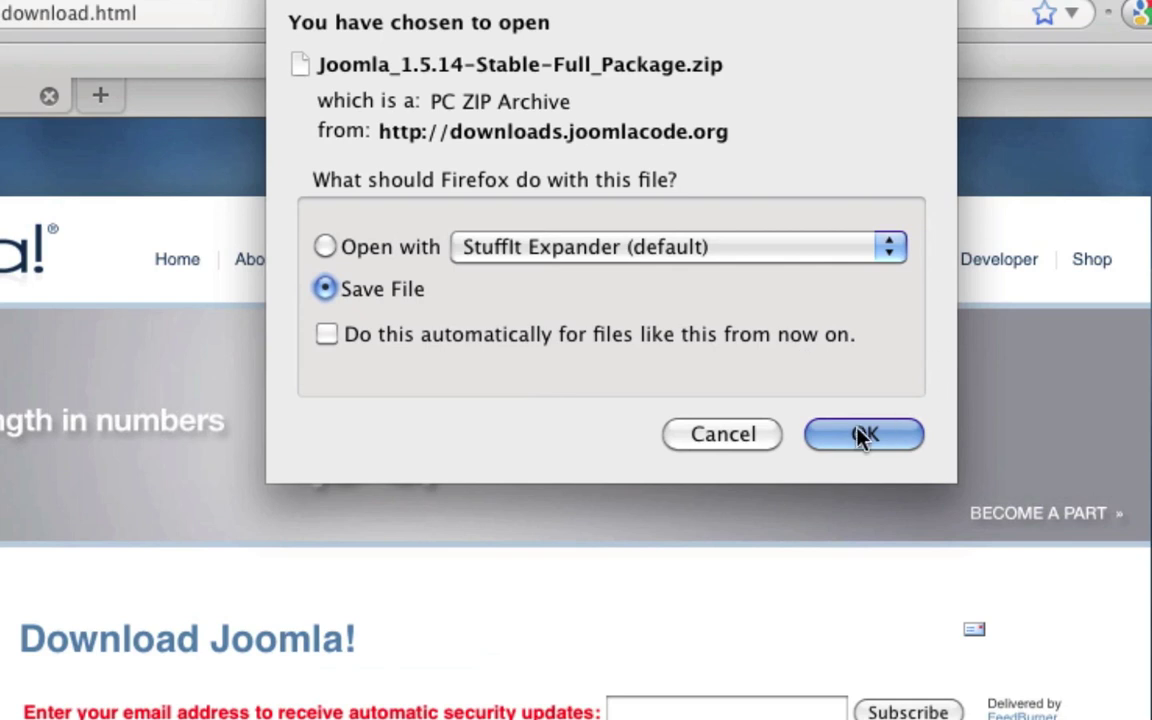
left_click(860, 435)
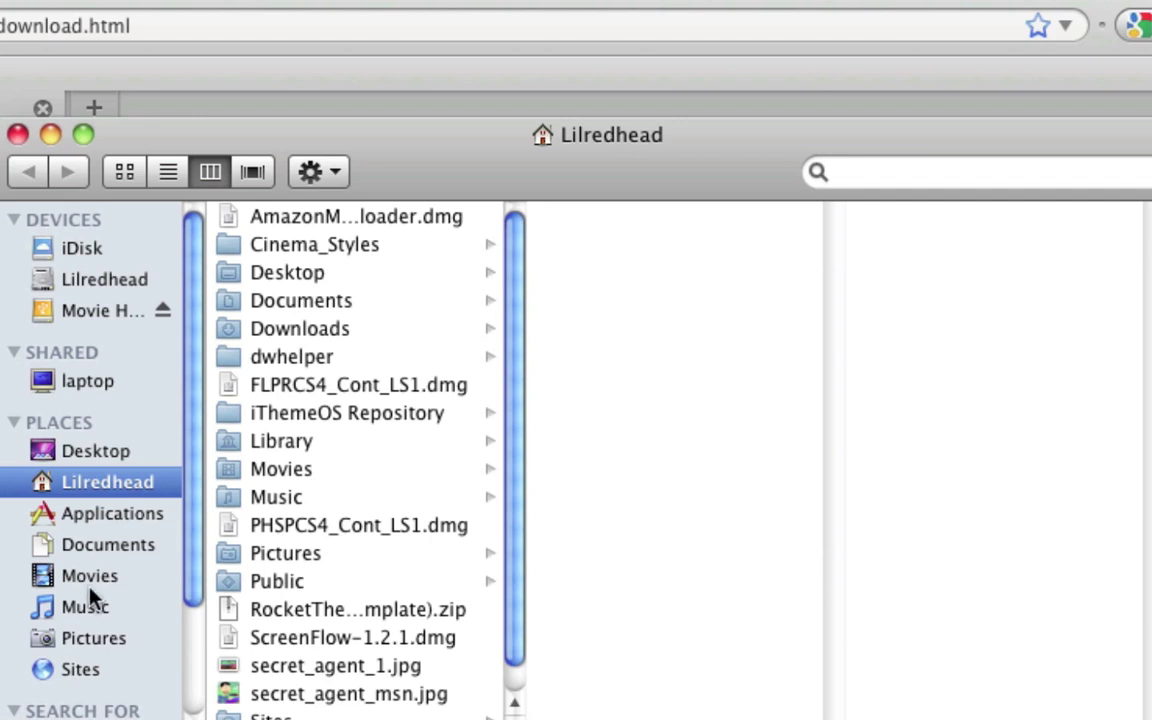
Step: Extract Joomla_1.5.14-Stable-Full_Package.zip in Downloads and open the extracted folder
left_click(290, 330)
left_click_drag(660, 151, 392, 146)
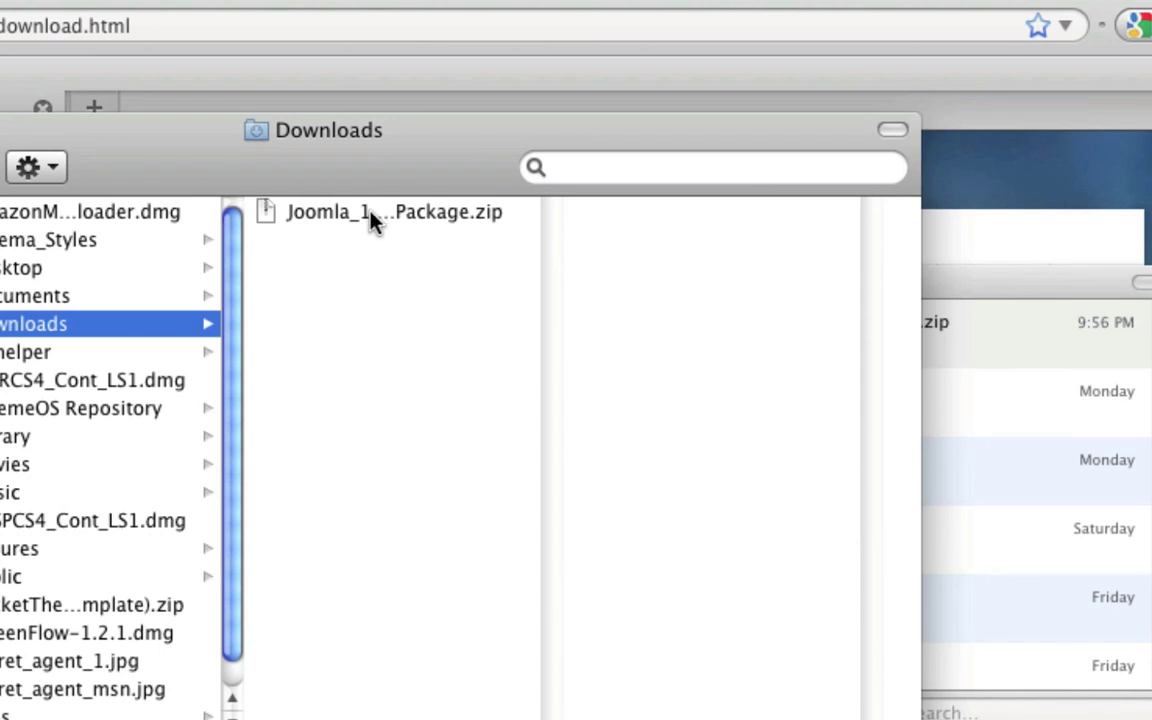
double_click(372, 220)
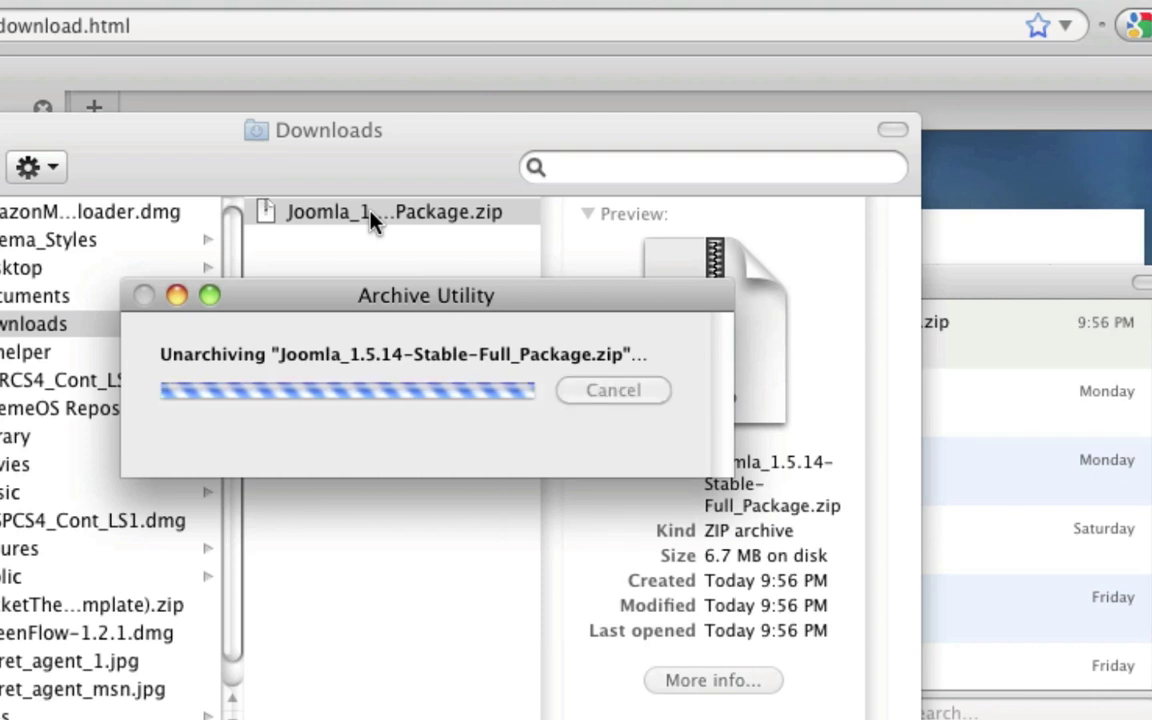
left_click(370, 214)
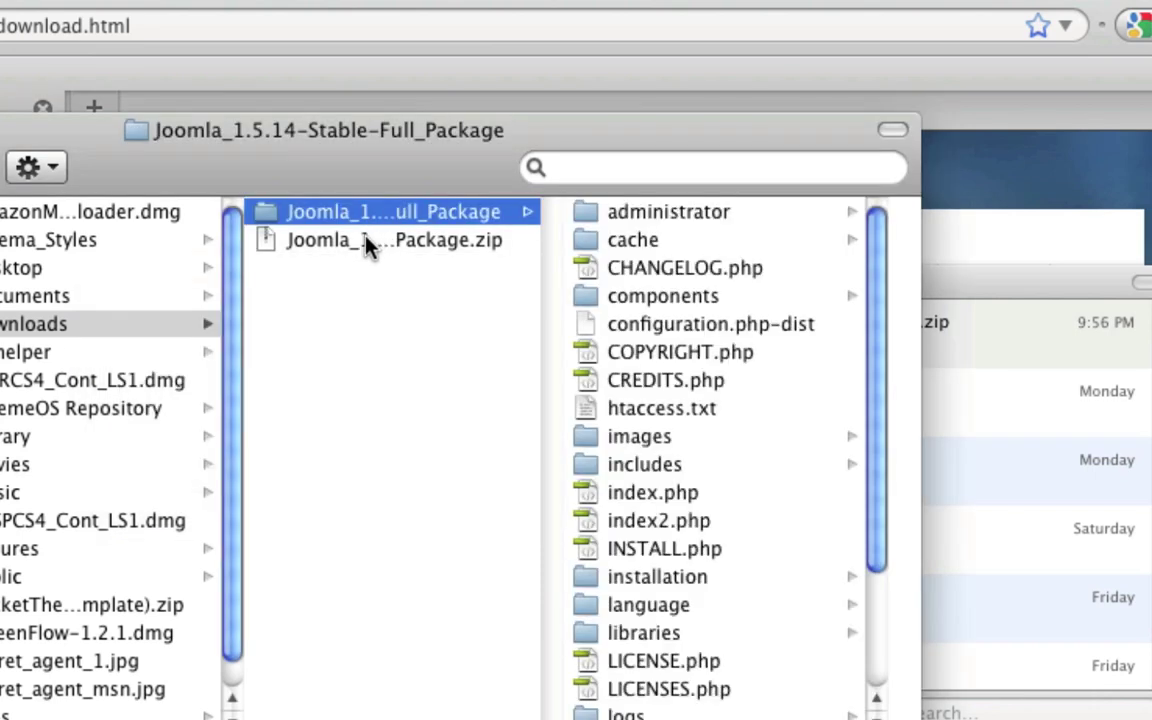
scroll(720, 653, "down", 1)
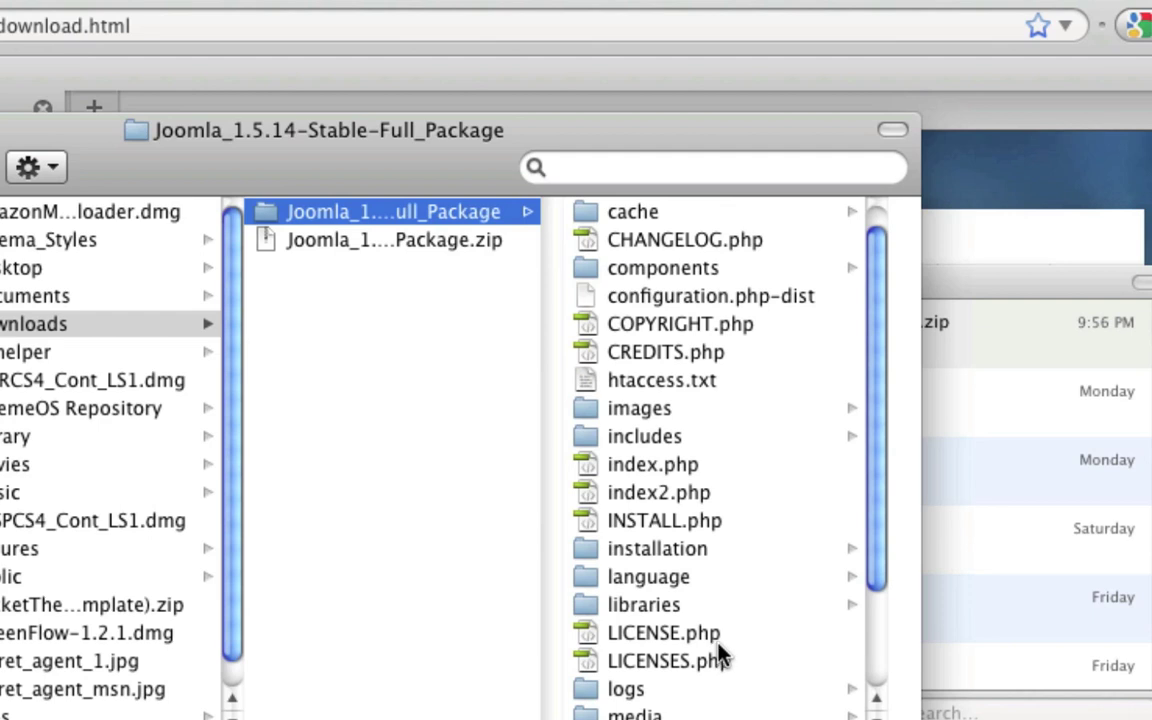
scroll(720, 653, "up", 1)
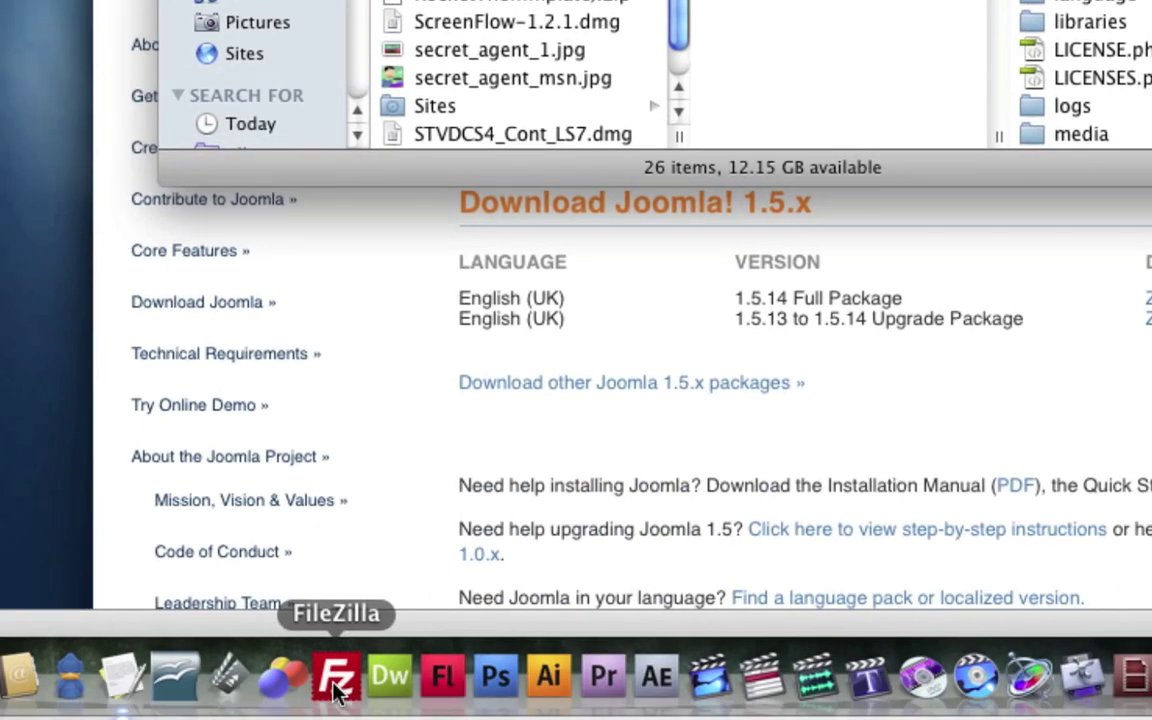
Step: Launch FileZilla and connect to the saved hosting site through Site Manager
left_click(336, 680)
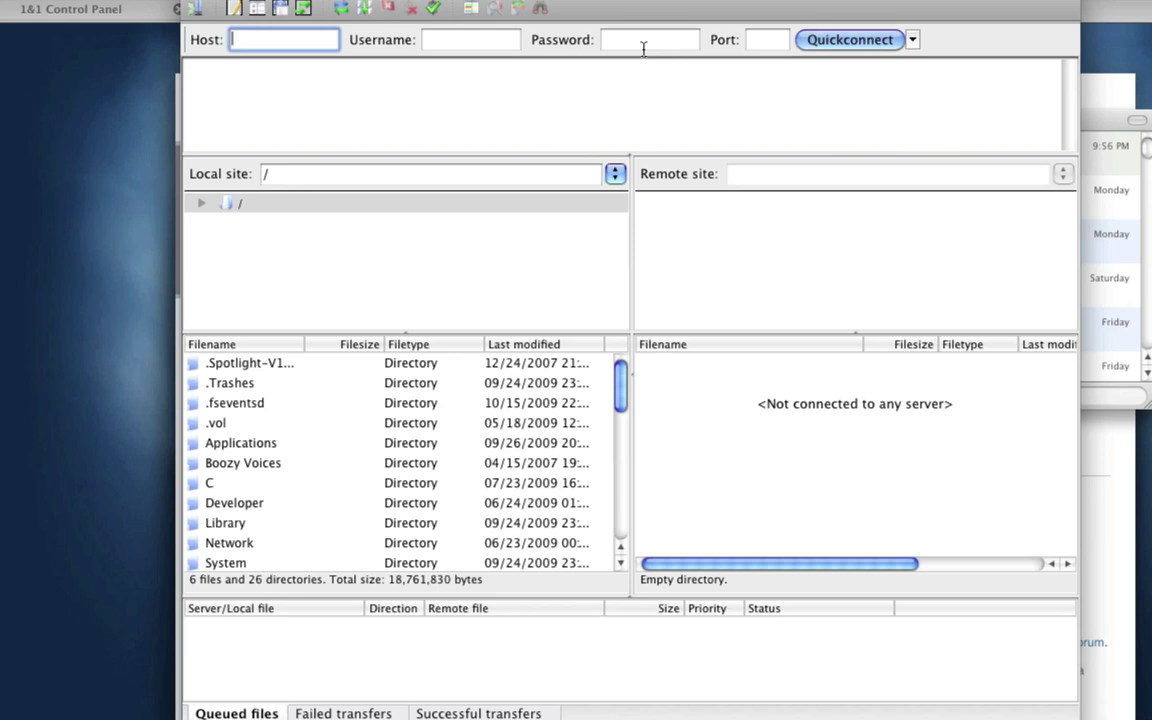
left_click(194, 9)
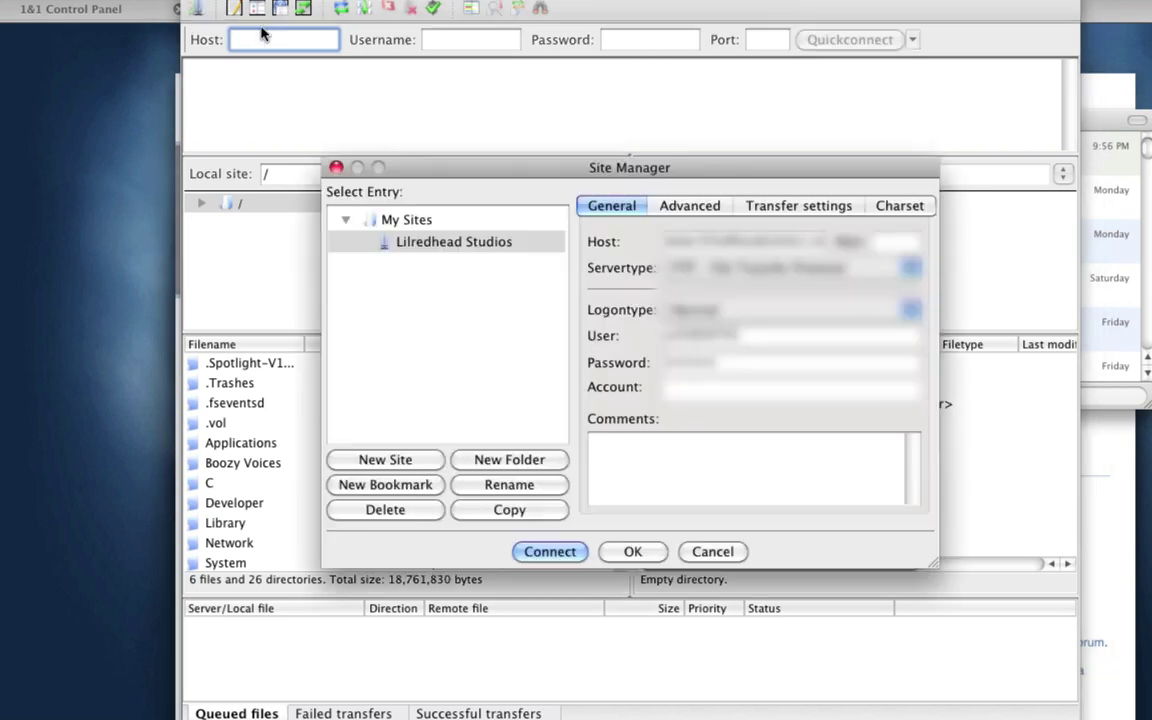
left_click(566, 556)
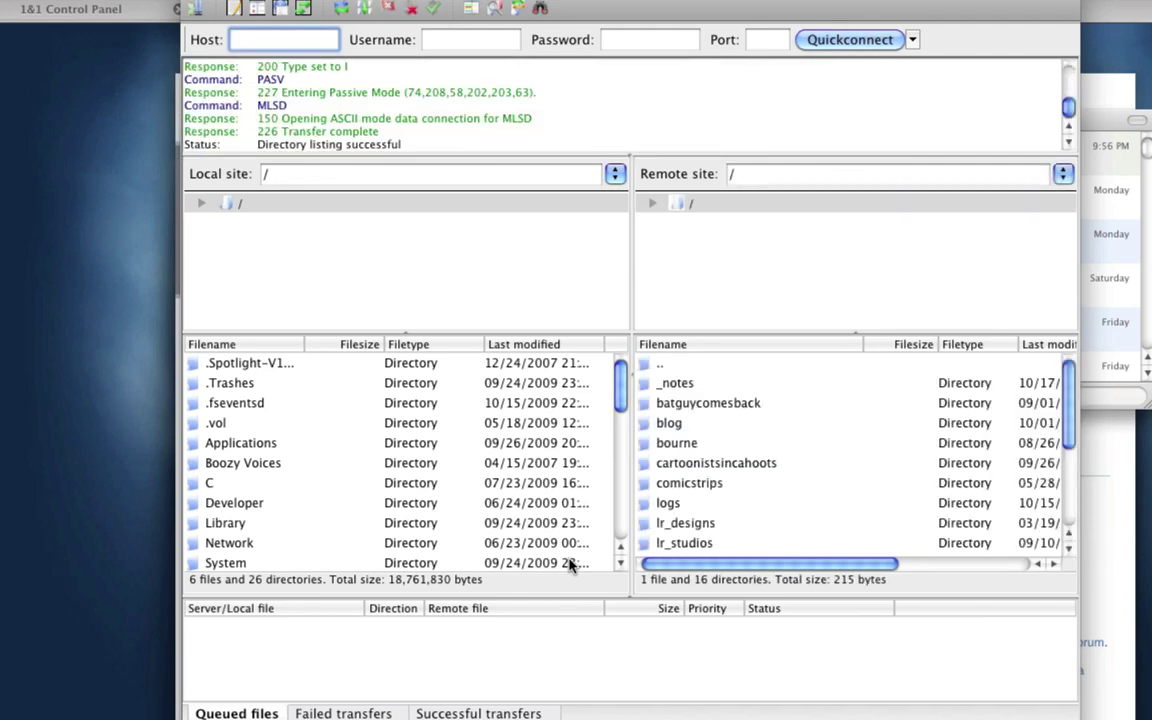
scroll(878, 494, "down", 4)
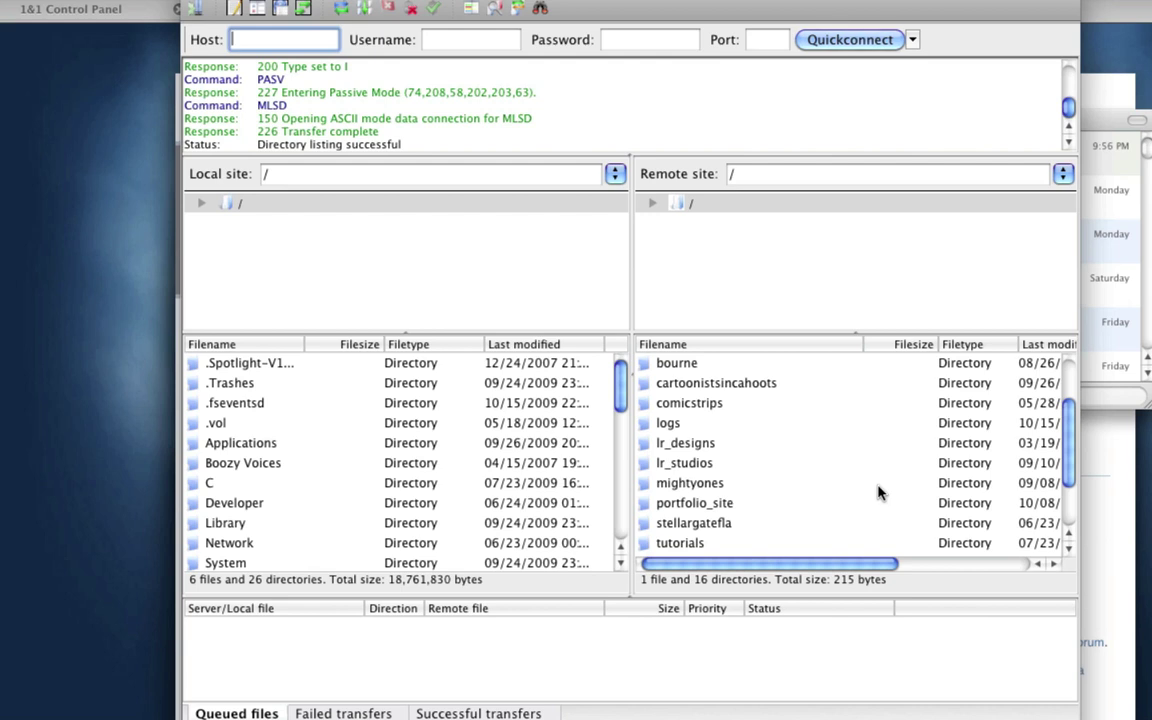
scroll(878, 492, "down", 3)
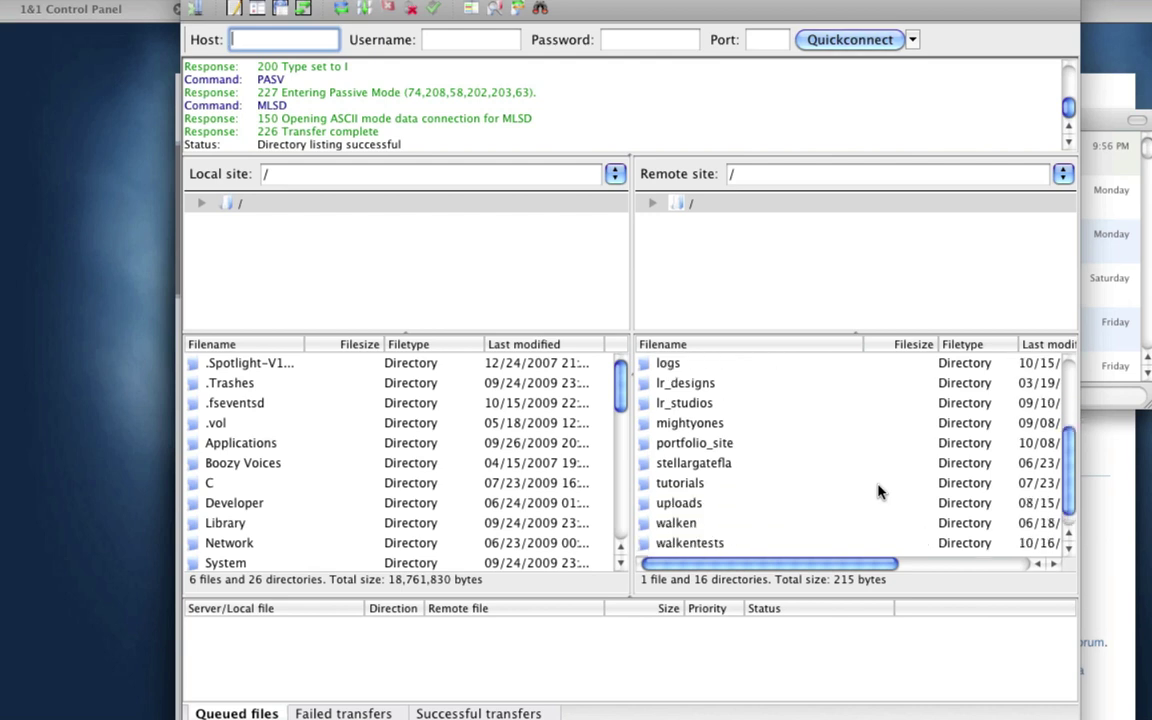
scroll(878, 492, "up", 2)
scroll(878, 492, "down", 2)
left_click(917, 558)
scroll(915, 522, "up", 4)
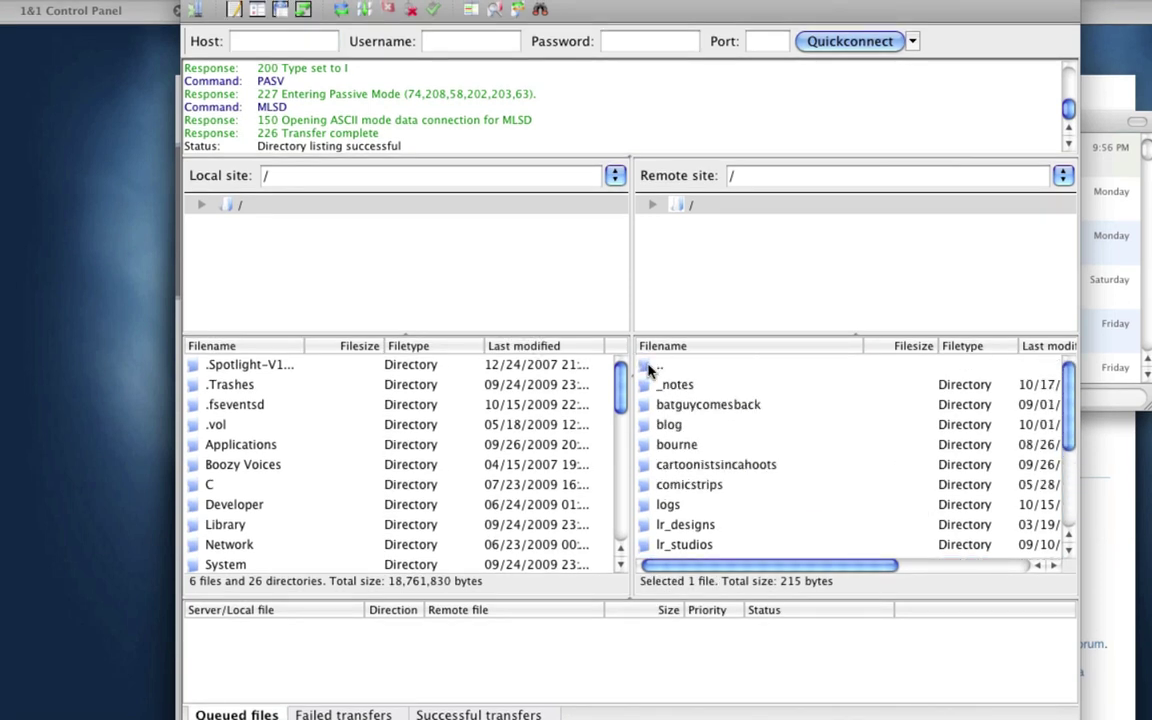
Step: Create the remote directory /joomlatutorial and open it on the server
right_click(659, 367)
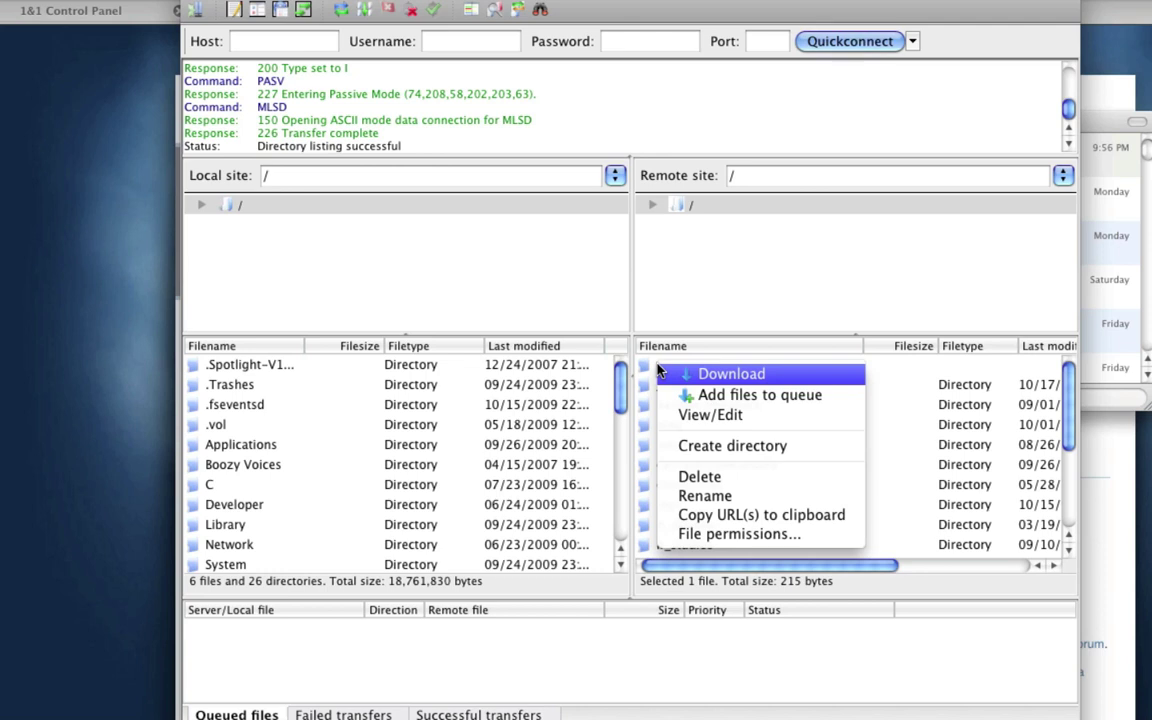
left_click(700, 447)
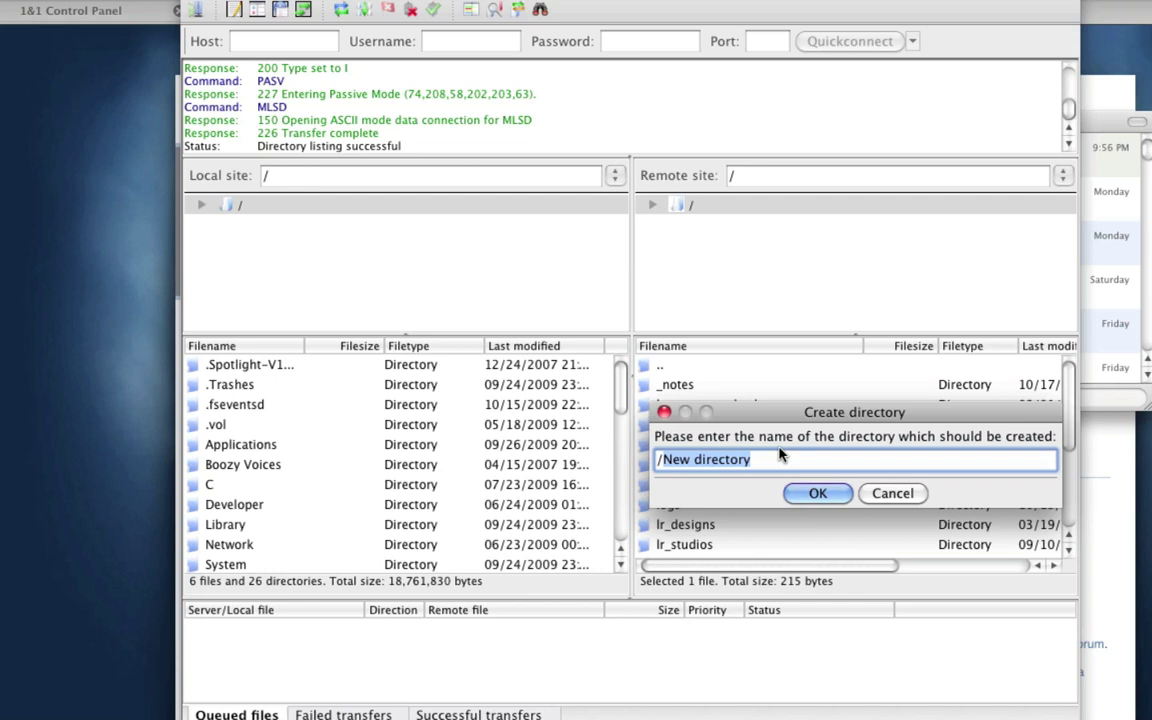
type("/joomlatut")
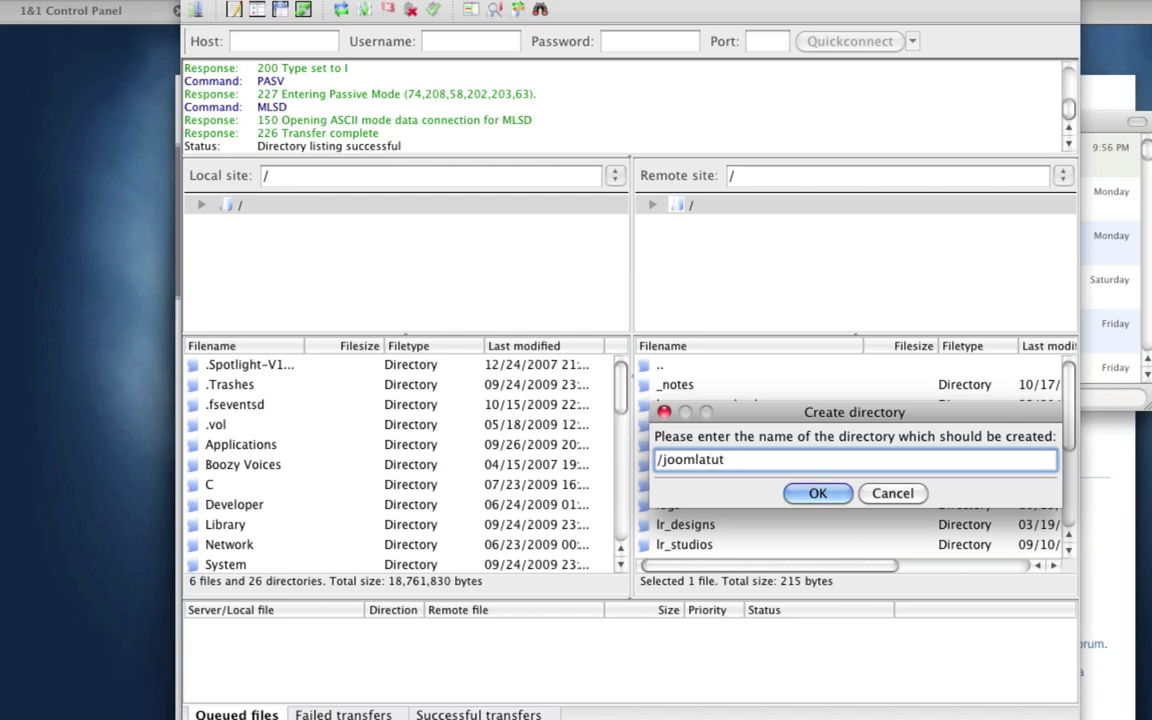
type("porial")
left_click(814, 490)
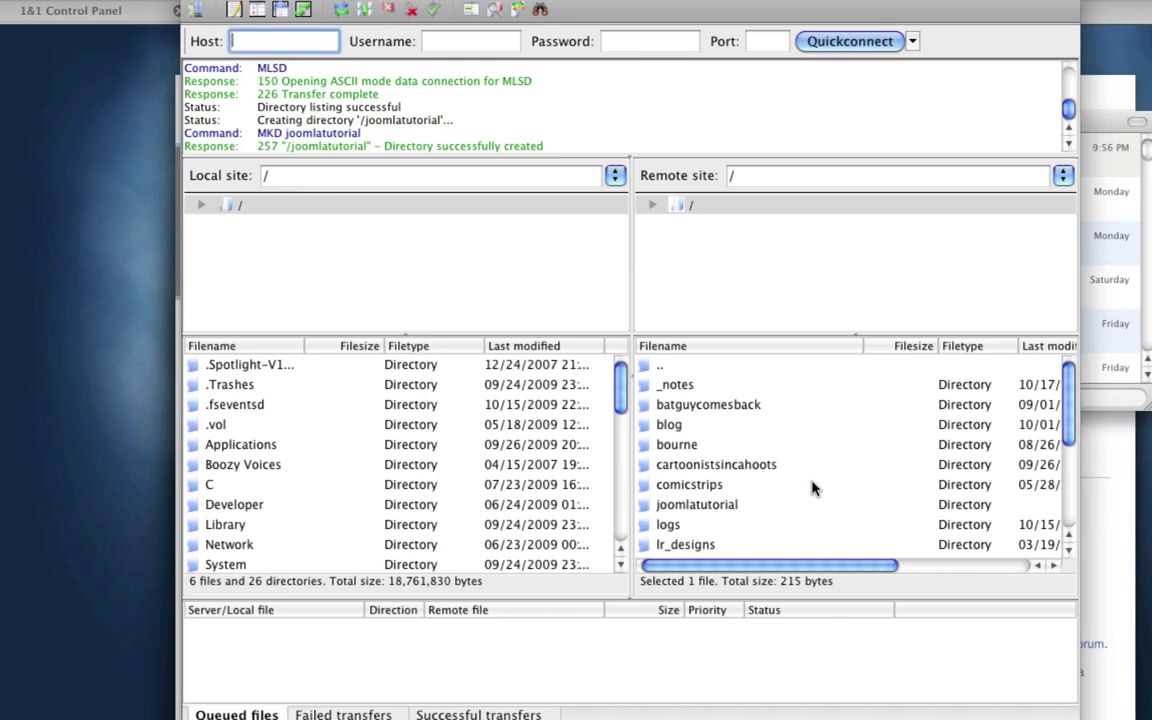
scroll(810, 488, "down", 4)
scroll(760, 478, "up", 2)
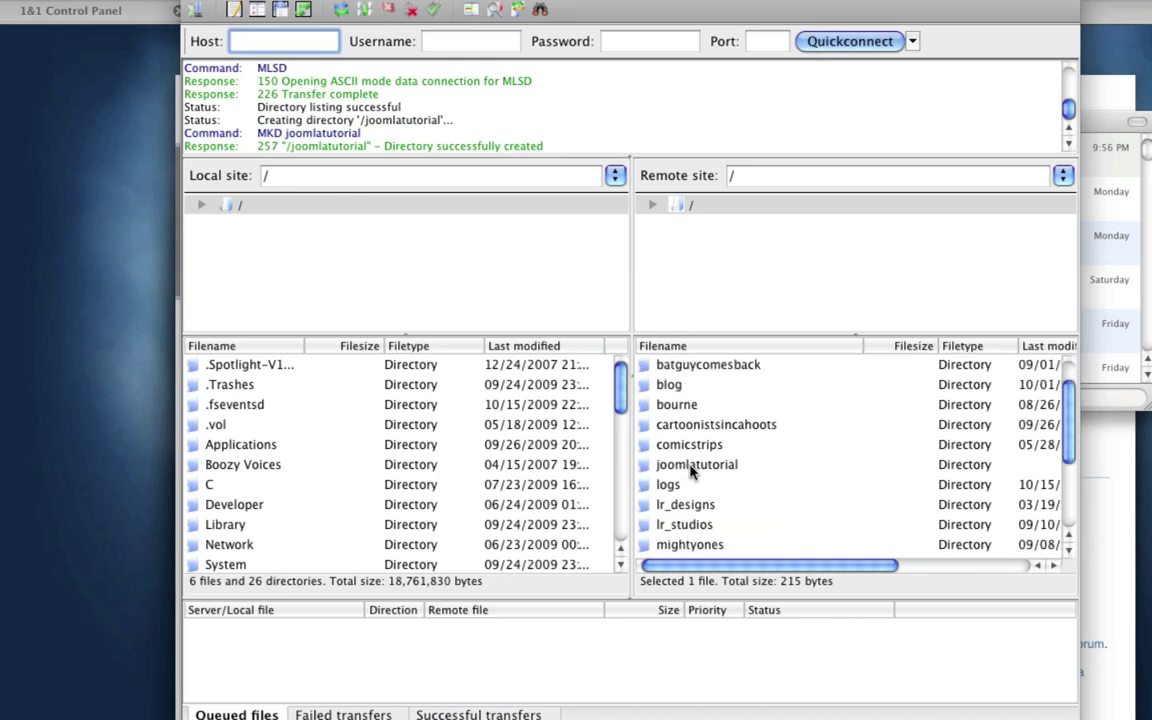
double_click(686, 468)
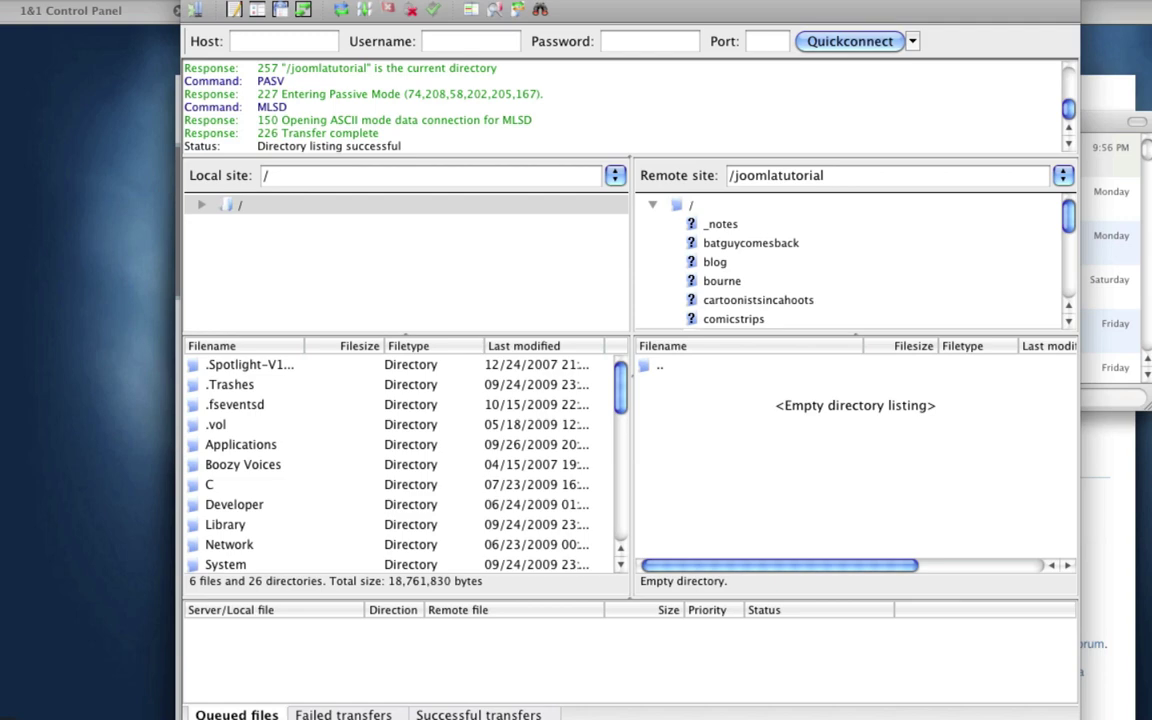
key("super+Tab")
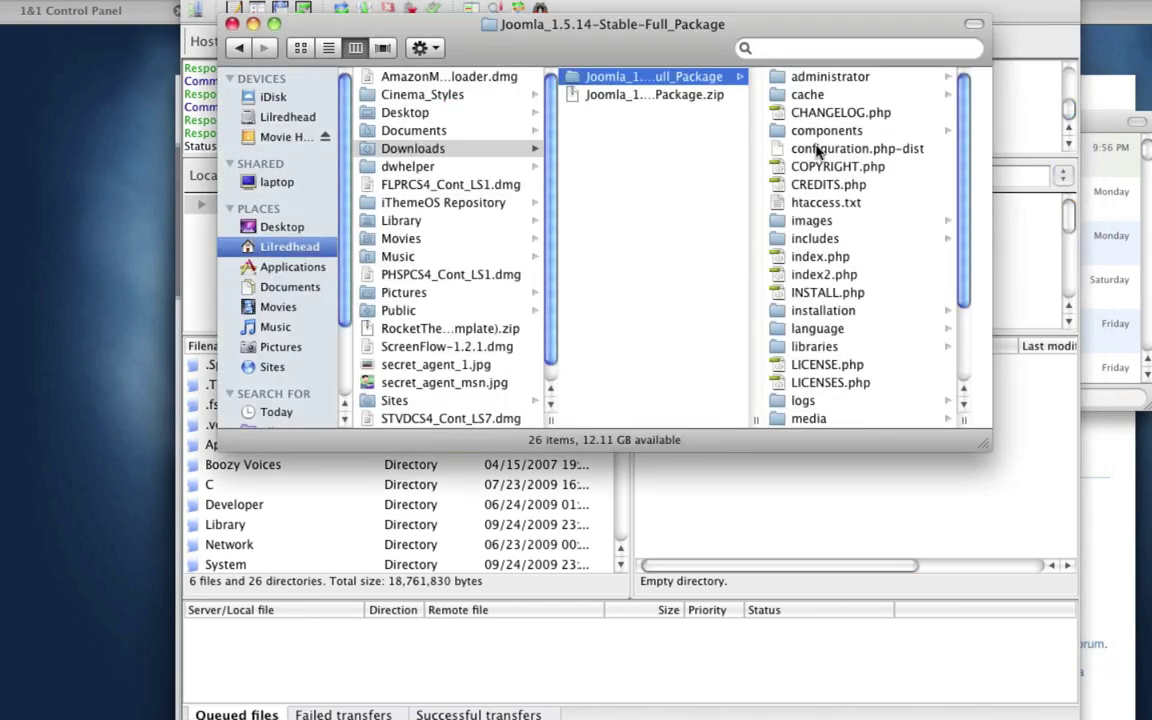
Step: Upload all 26 Joomla 1.5.14 package items into the remote joomlatutorial folder
left_click(808, 86)
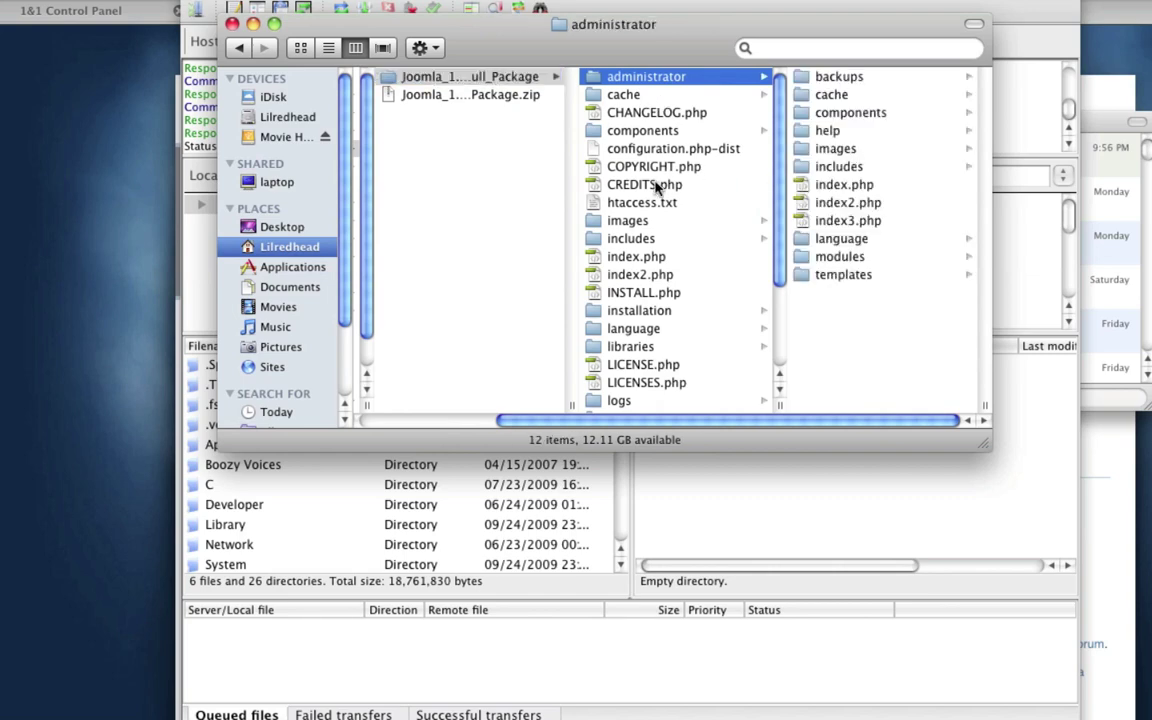
scroll(657, 190, "down", 3)
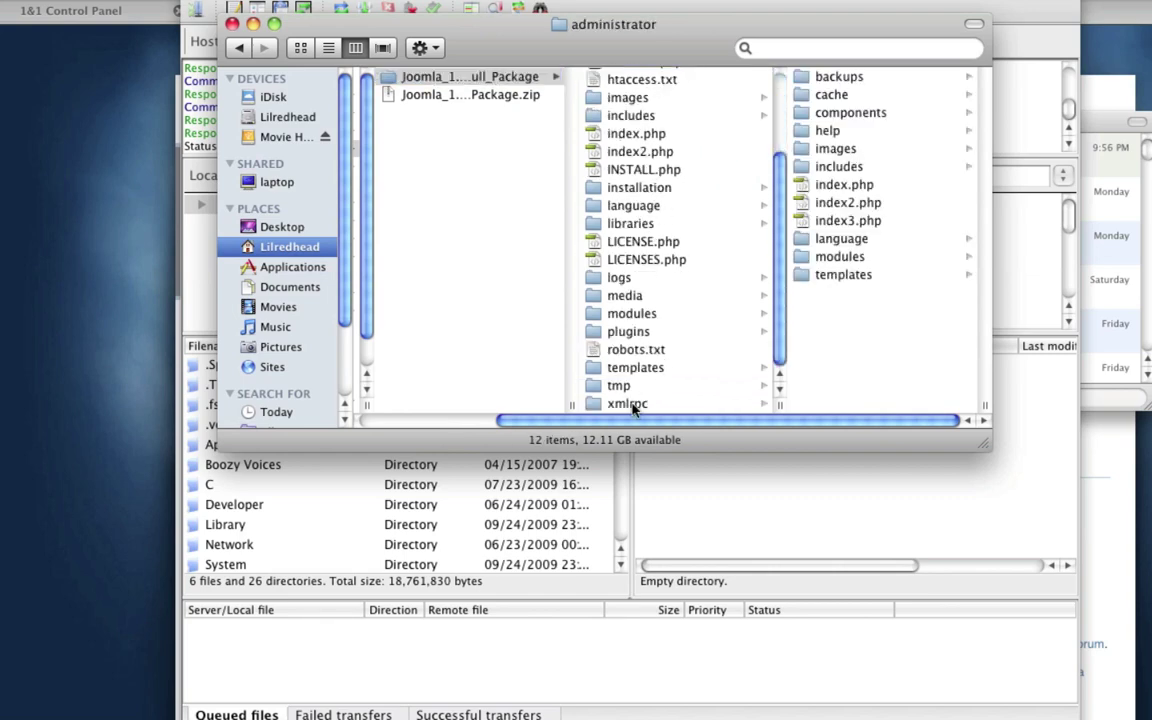
key("super+a")
left_click_drag(458, 31, 970, 20)
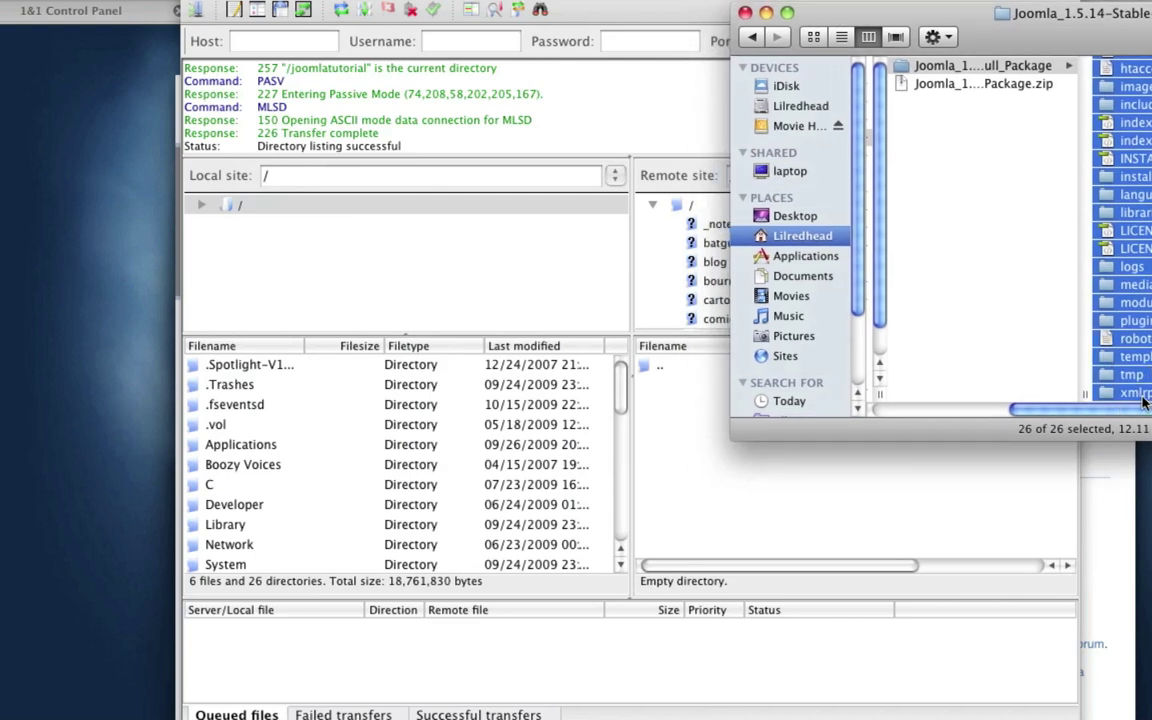
left_click_drag(1135, 393, 765, 512)
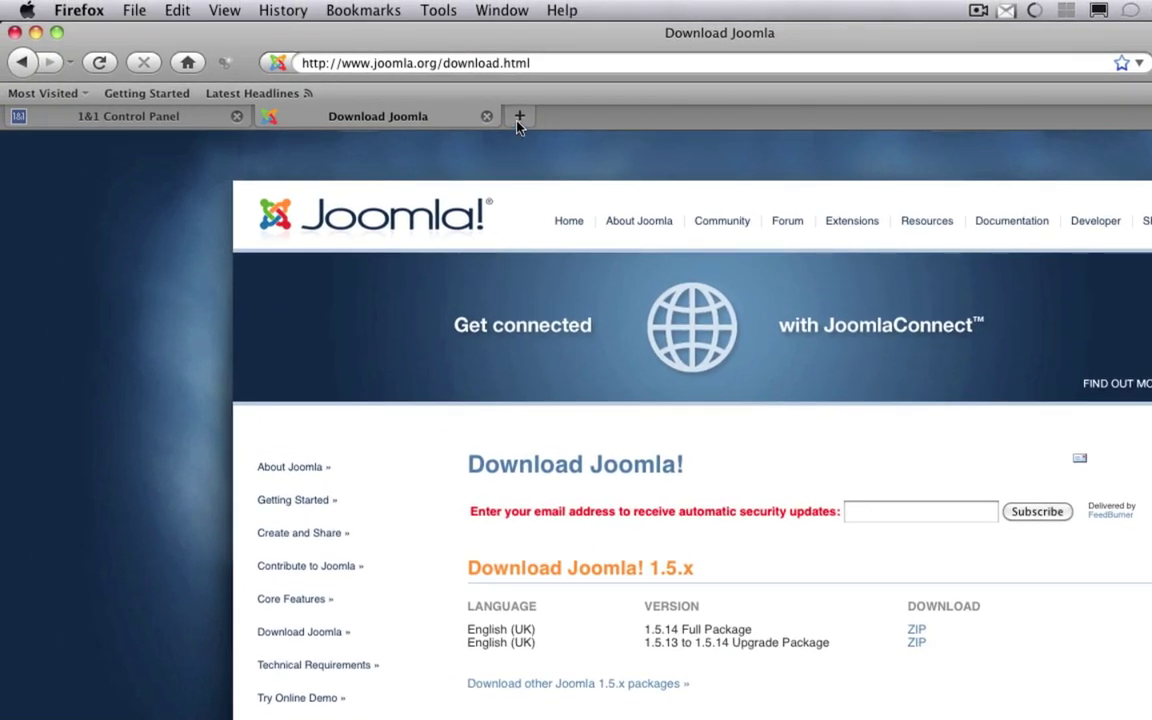
left_click(400, 42)
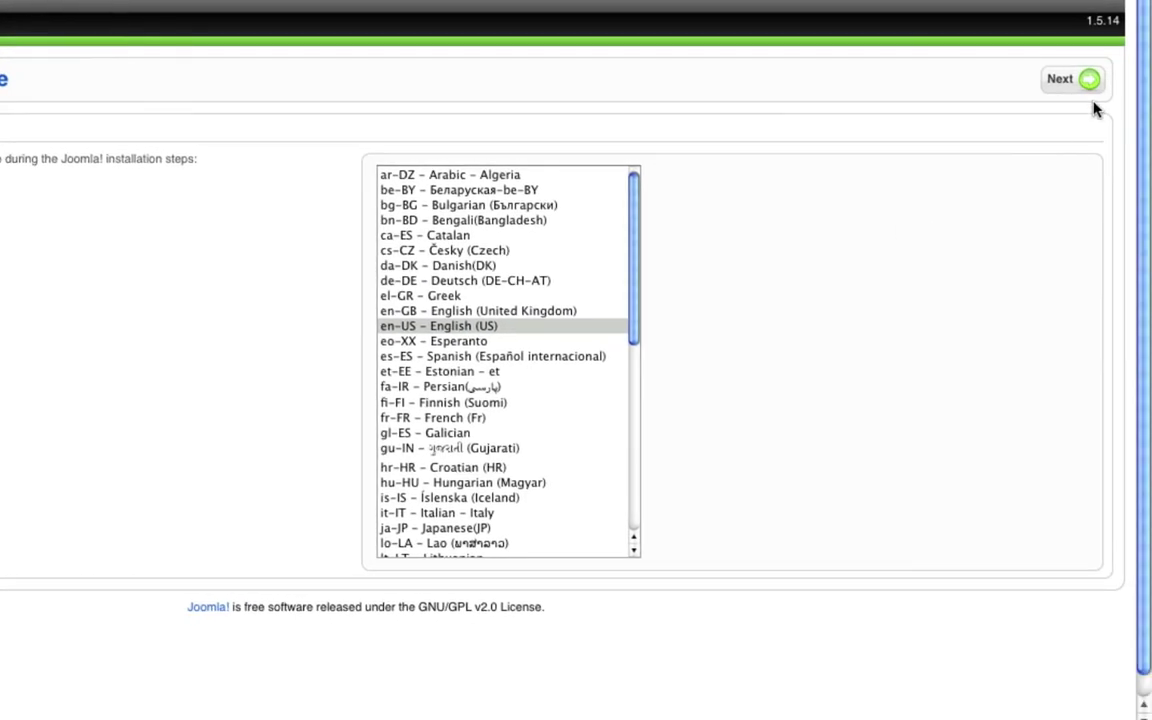
Step: Continue past the Choose Language step with en-US - English (US) selected
left_click(1087, 82)
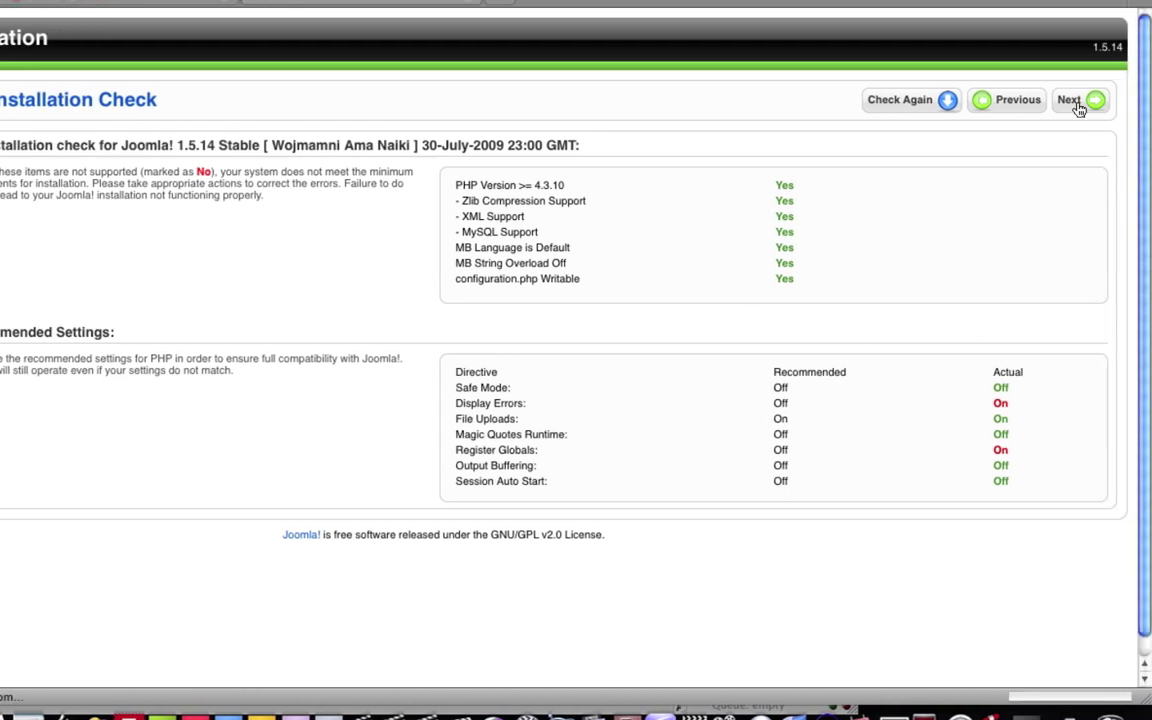
Step: Continue from the Pre-installation Check to the License step
left_click(1077, 104)
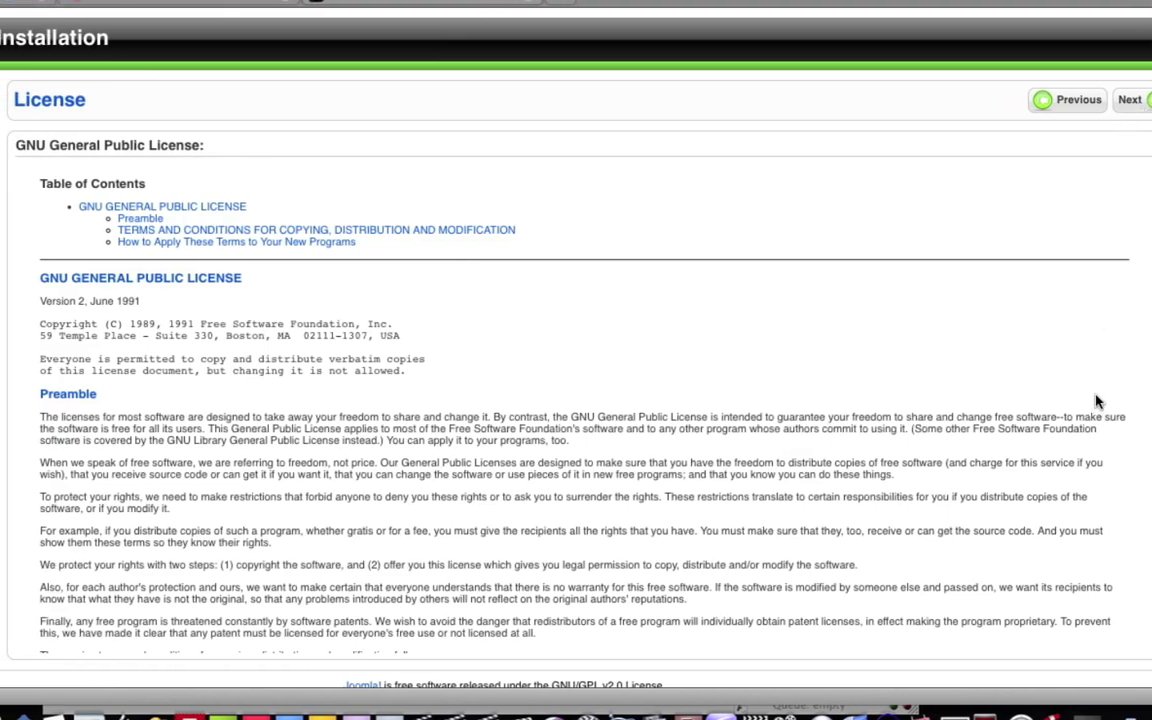
Step: Accept the GNU GPL license to reach Database Configuration, then return to the 1&1 MySQL list
scroll(1037, 400, "down", 1)
scroll(580, 400, "down", 20)
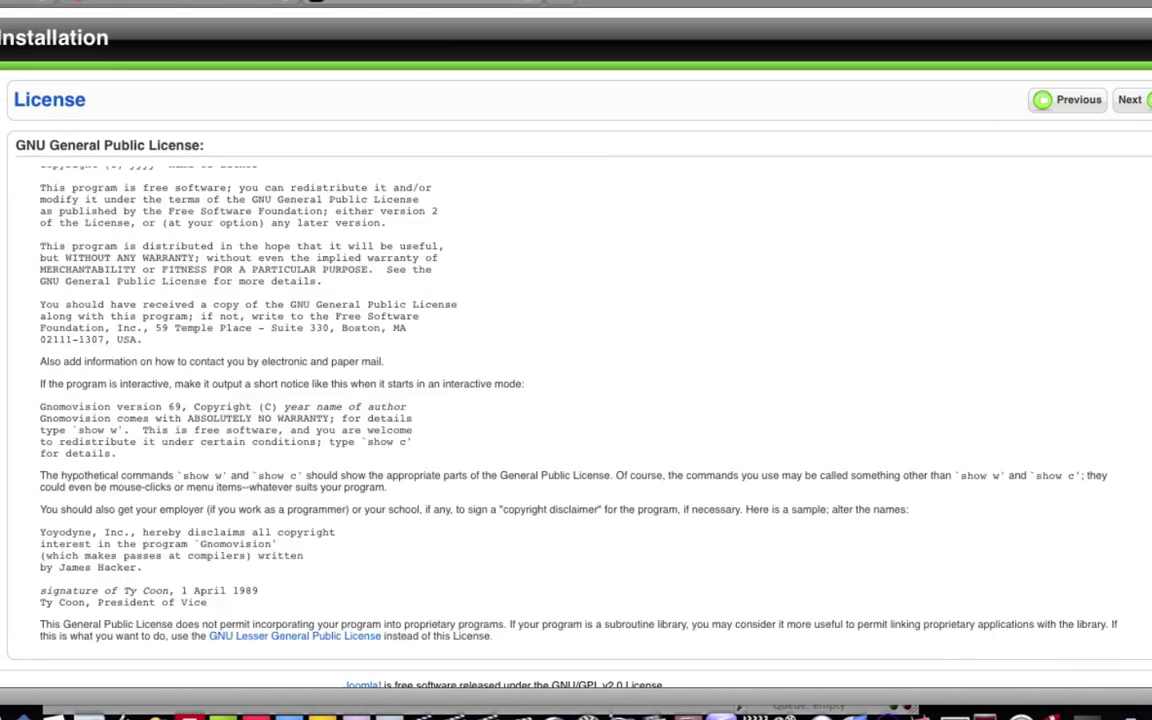
left_click(1145, 97)
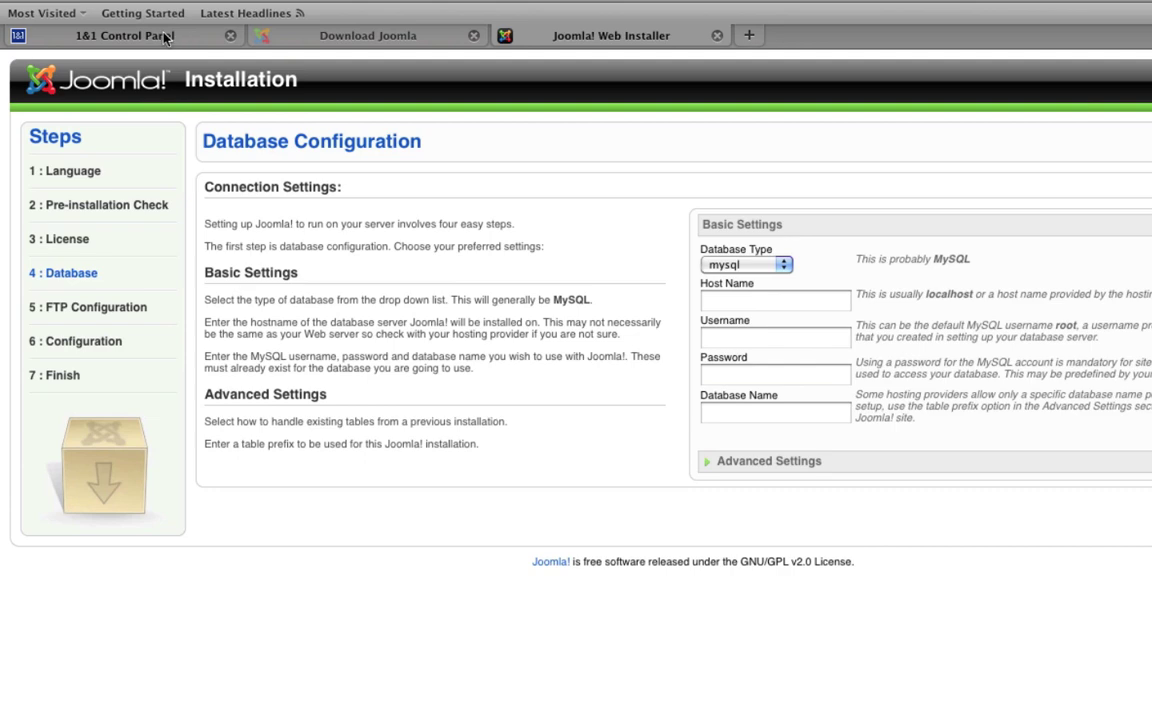
left_click(147, 31)
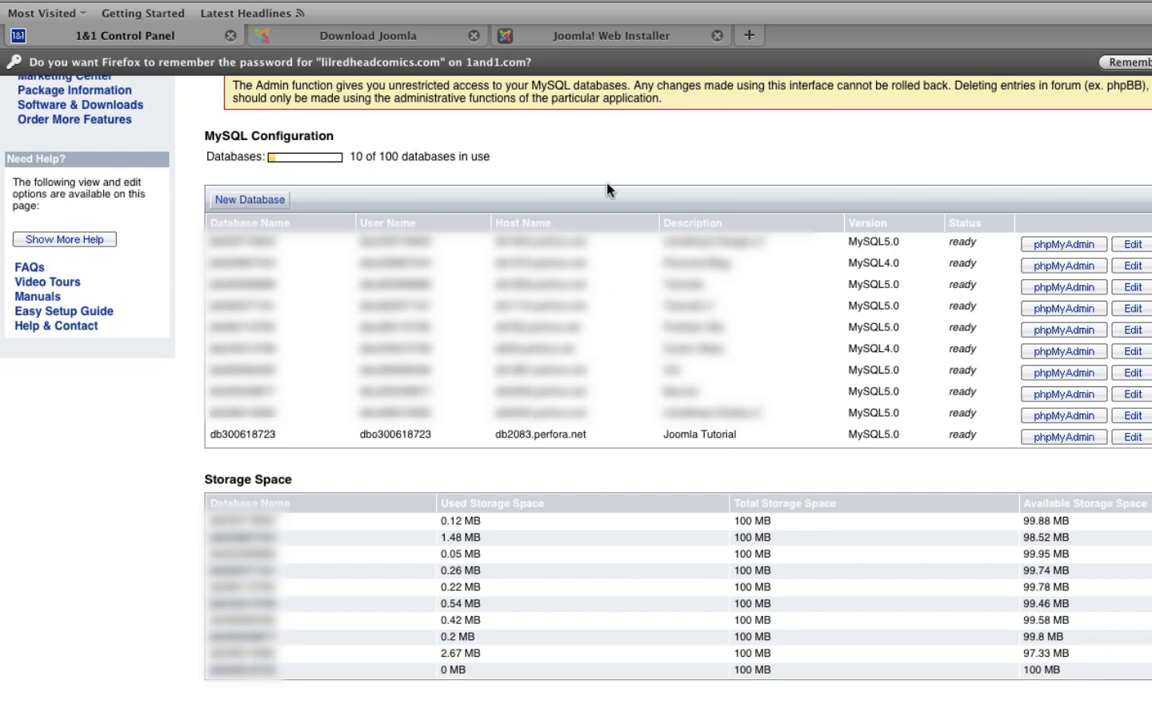
Step: Copy host name db2083.perfora.net from the 1&1 MySQL list into the installer's Host Name field
left_click(627, 46)
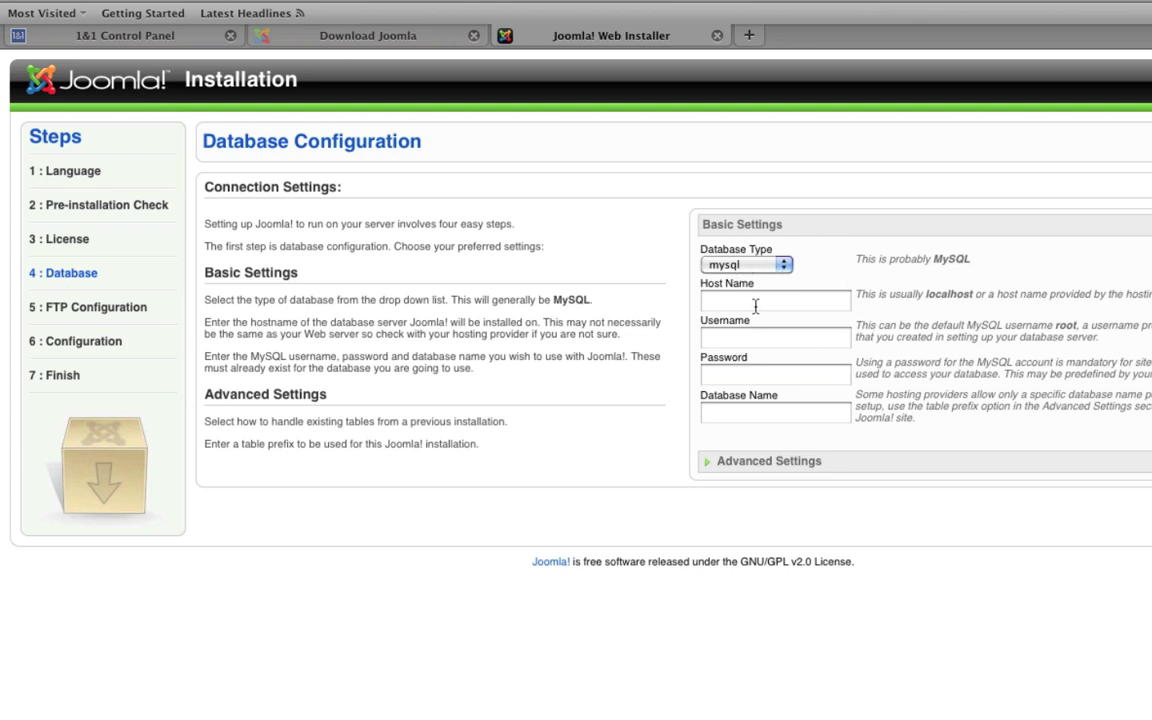
left_click(150, 34)
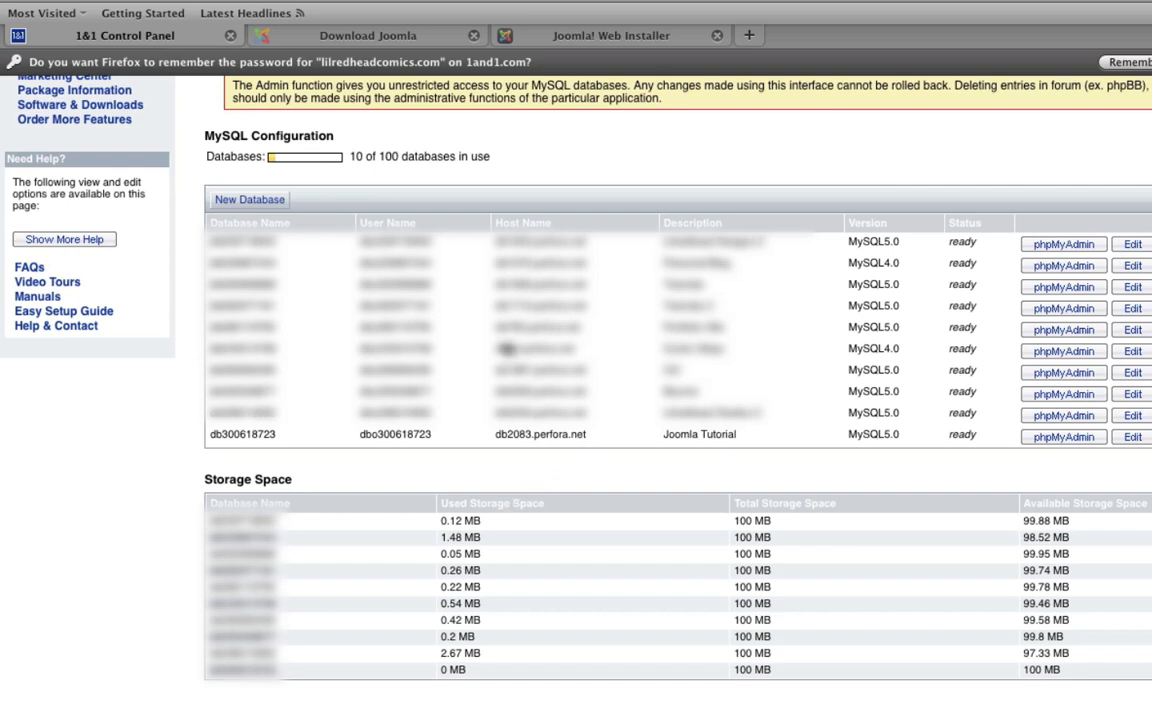
left_click_drag(592, 436, 497, 440)
left_click(178, 0)
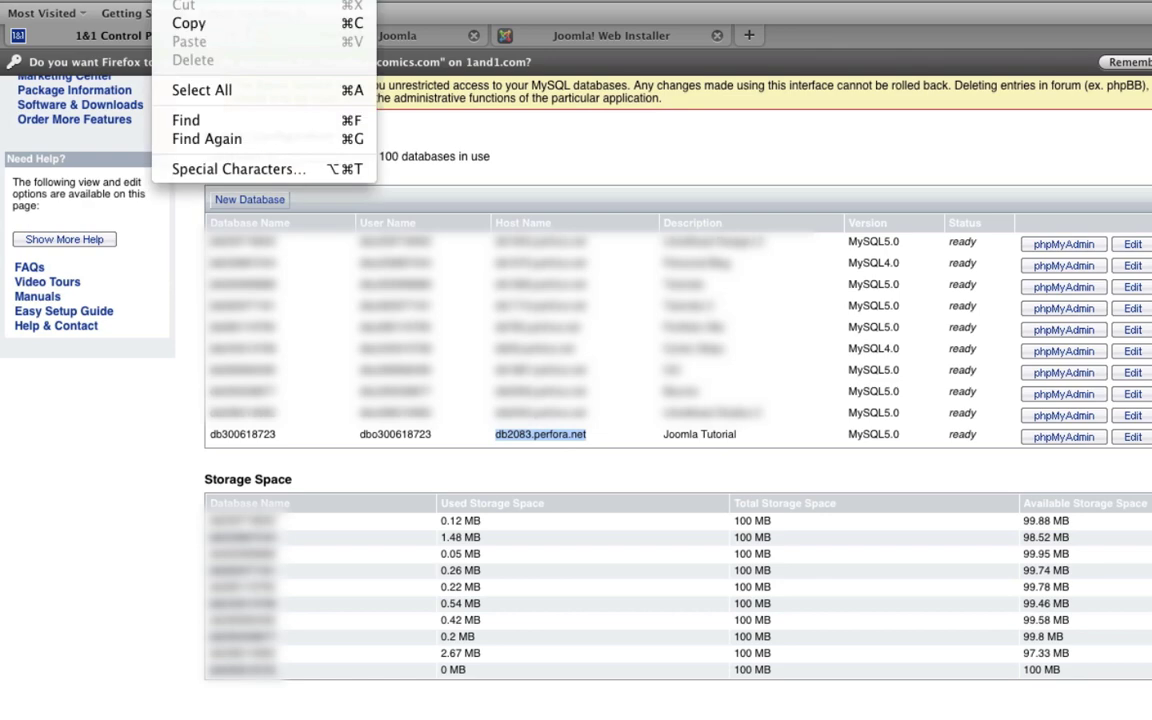
left_click(197, 24)
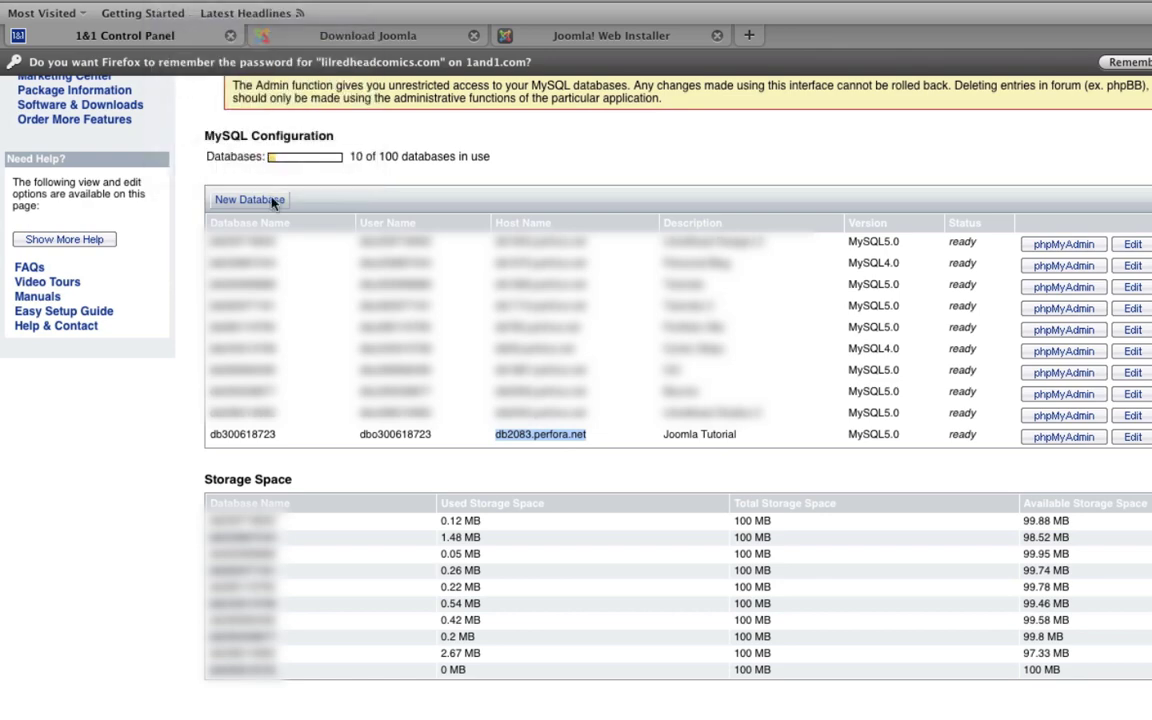
left_click(580, 40)
left_click(785, 299)
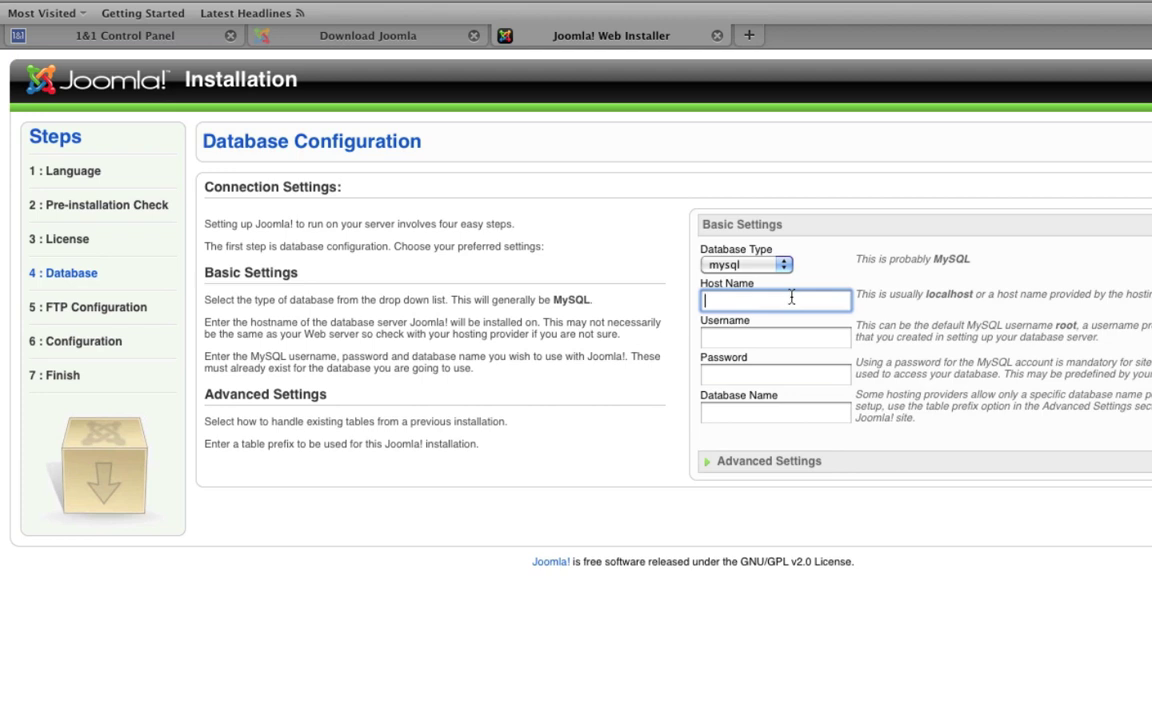
key("super+v")
left_click(190, 2)
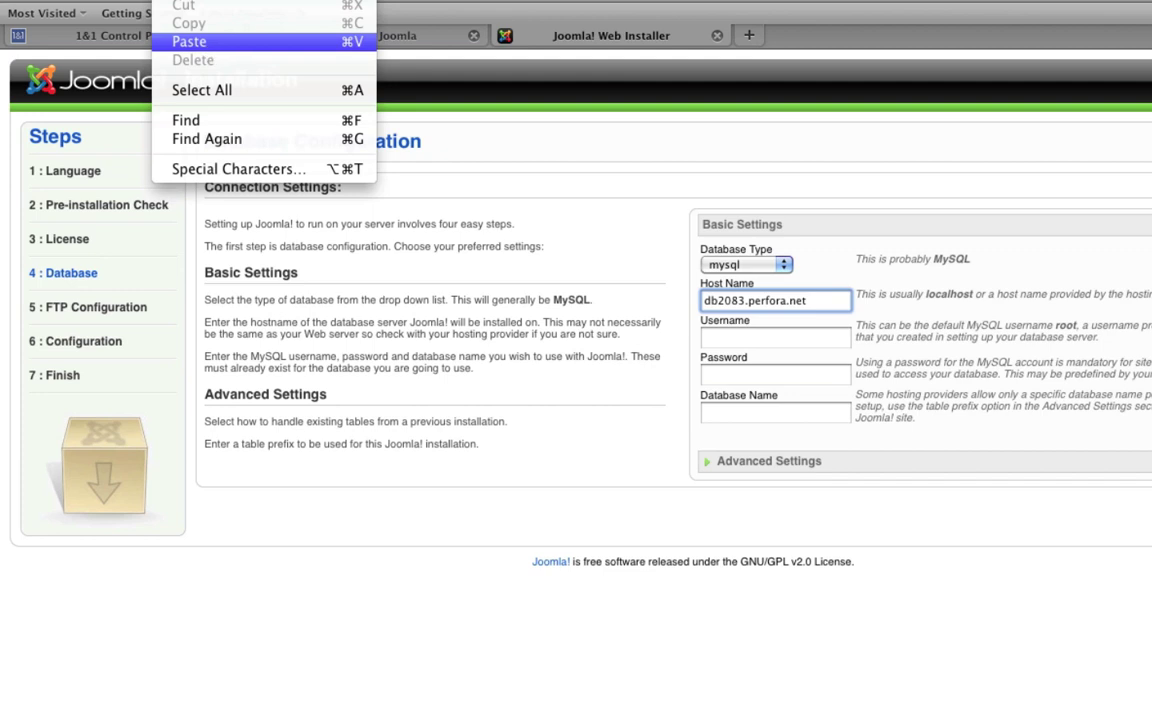
left_click(206, 42)
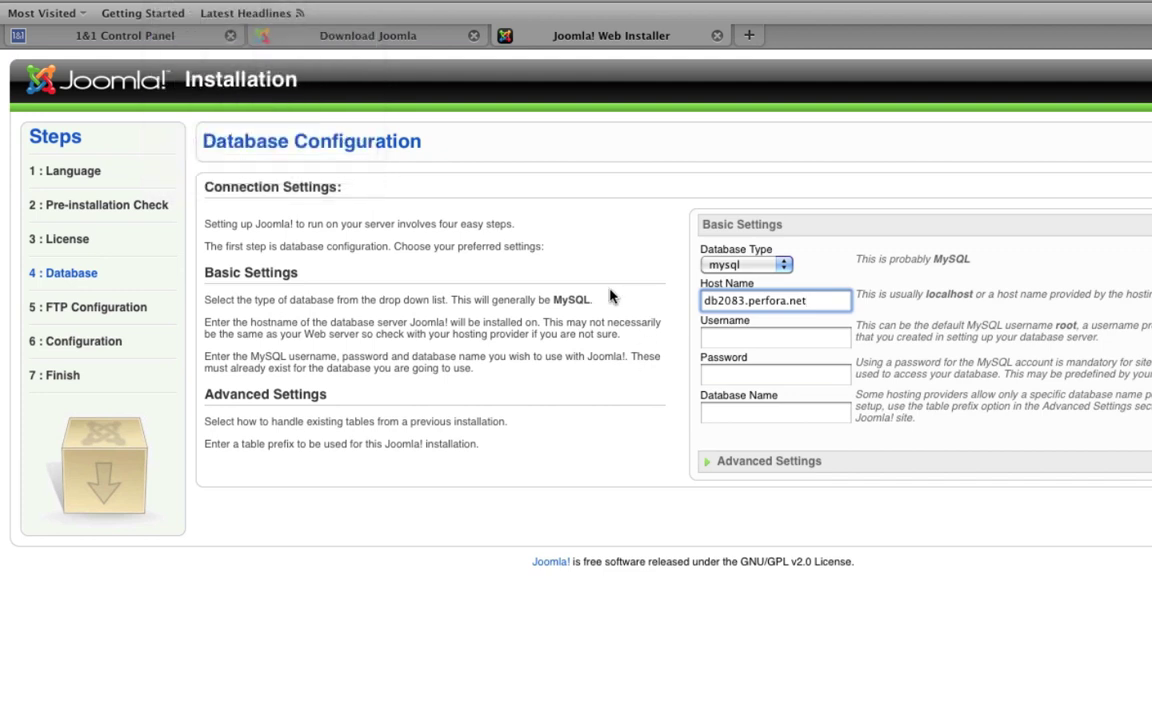
Step: Fill Username with the Joomla Tutorial database's user name from 1&1 and enter the database password
left_click(747, 340)
left_click(95, 33)
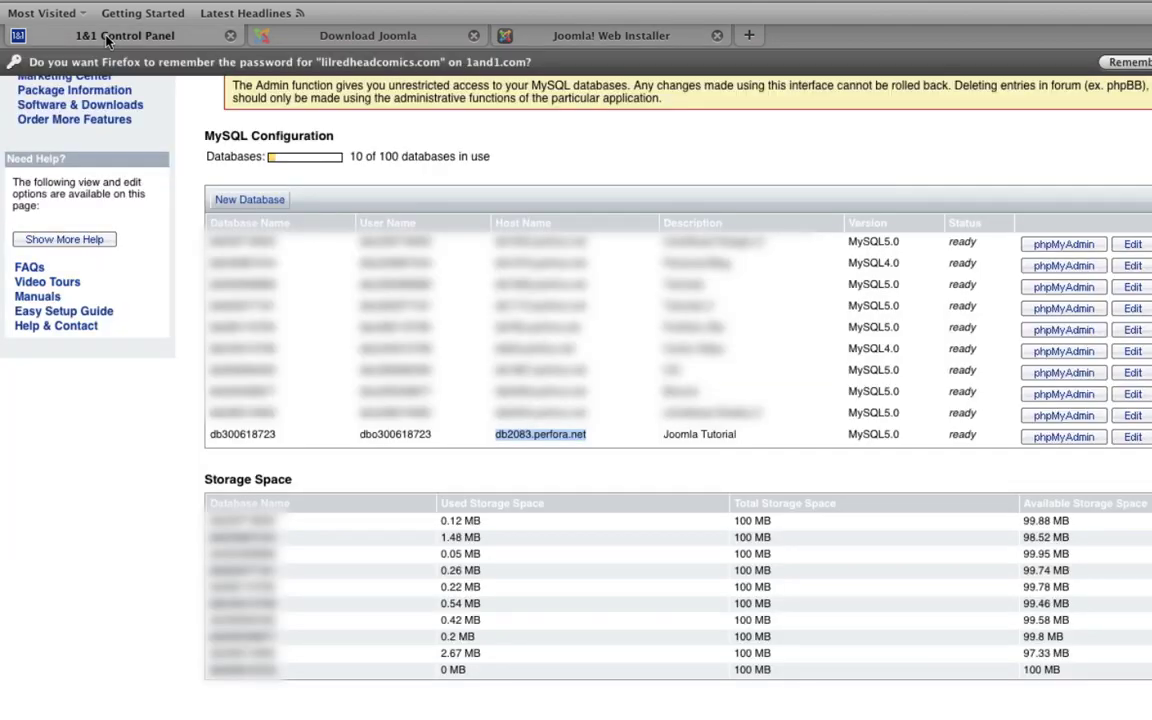
left_click_drag(432, 435, 360, 442)
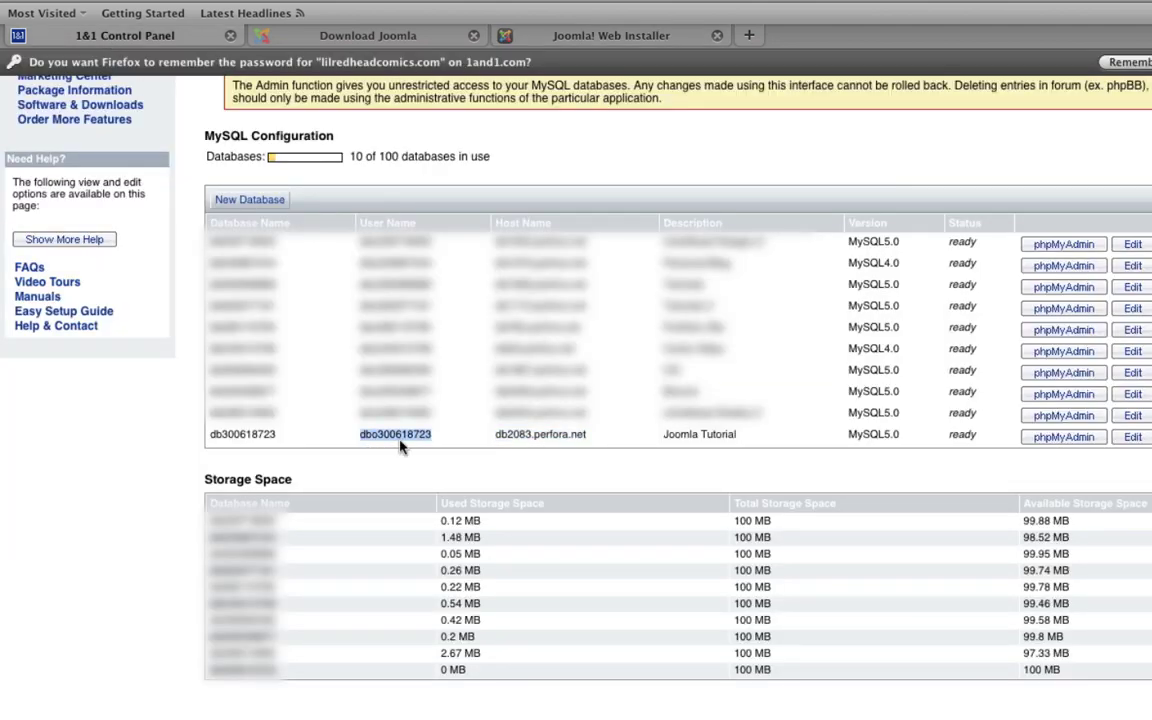
left_click(605, 35)
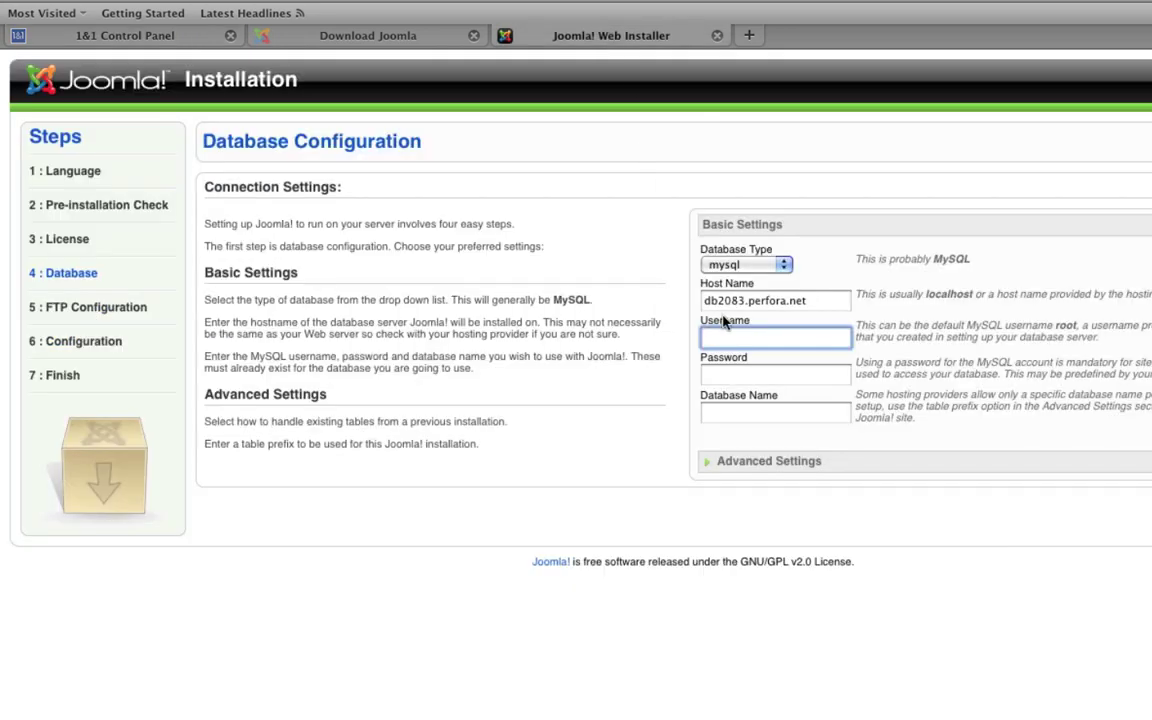
key("super+v")
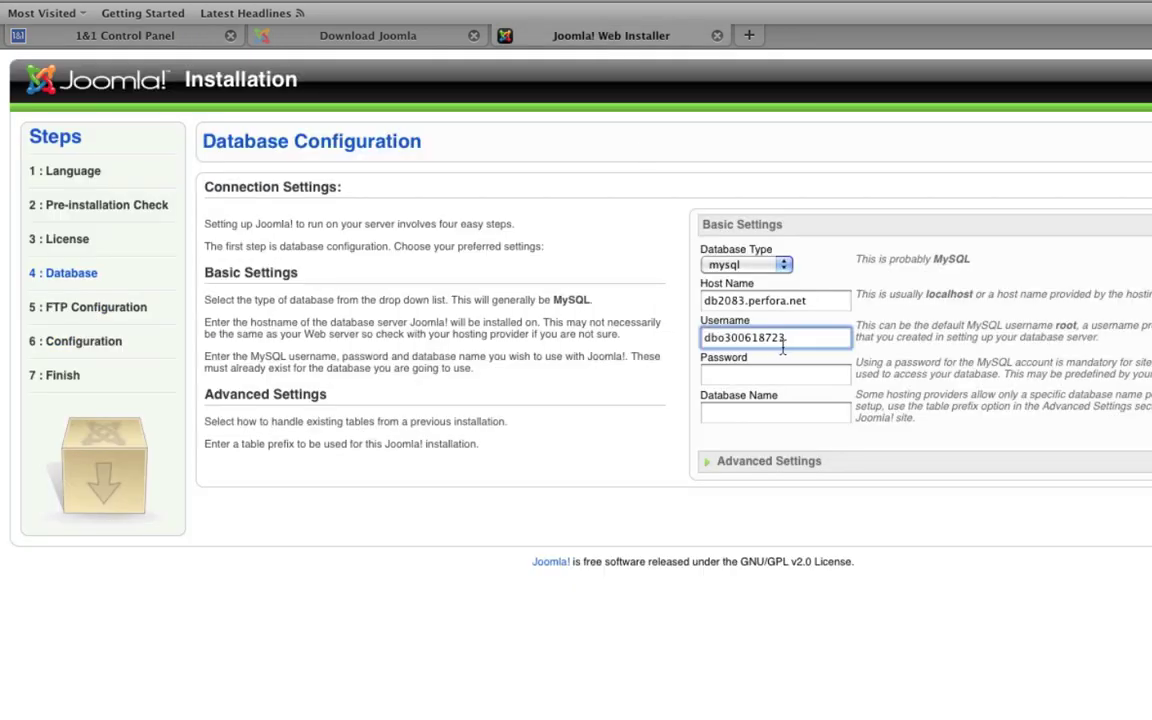
left_click(750, 376)
type("****")
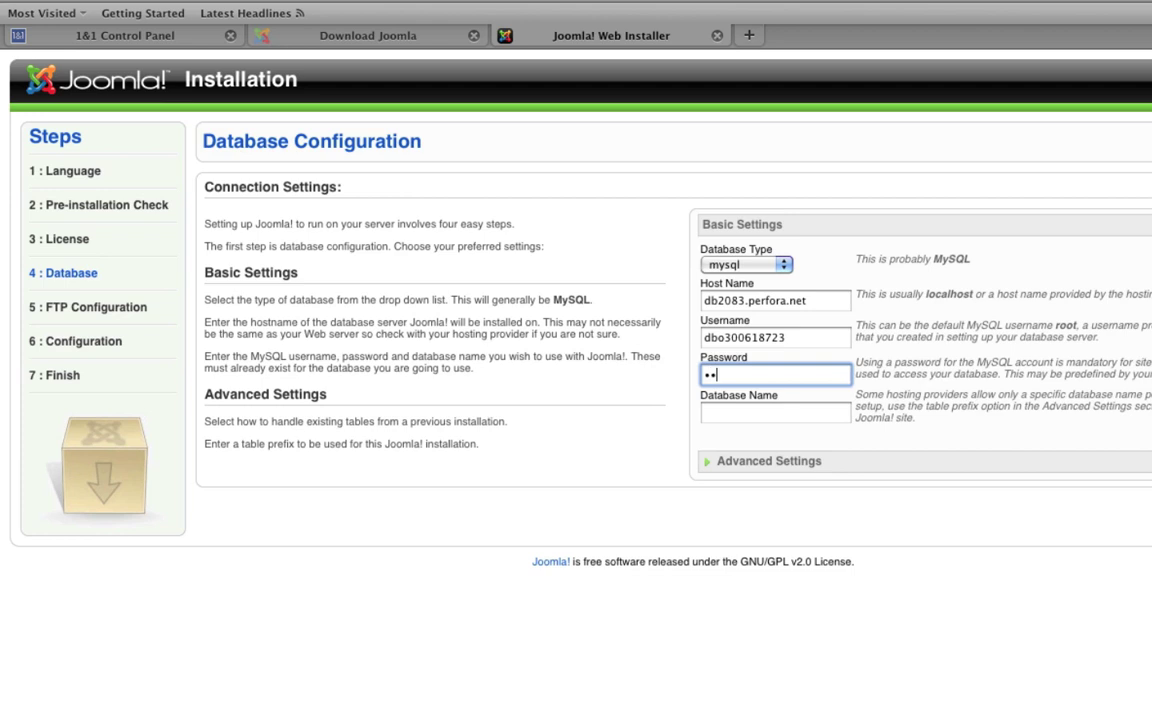
type("**************")
Step: Copy the new database's name from the 1&1 MySQL list into the Database Name field
left_click(743, 416)
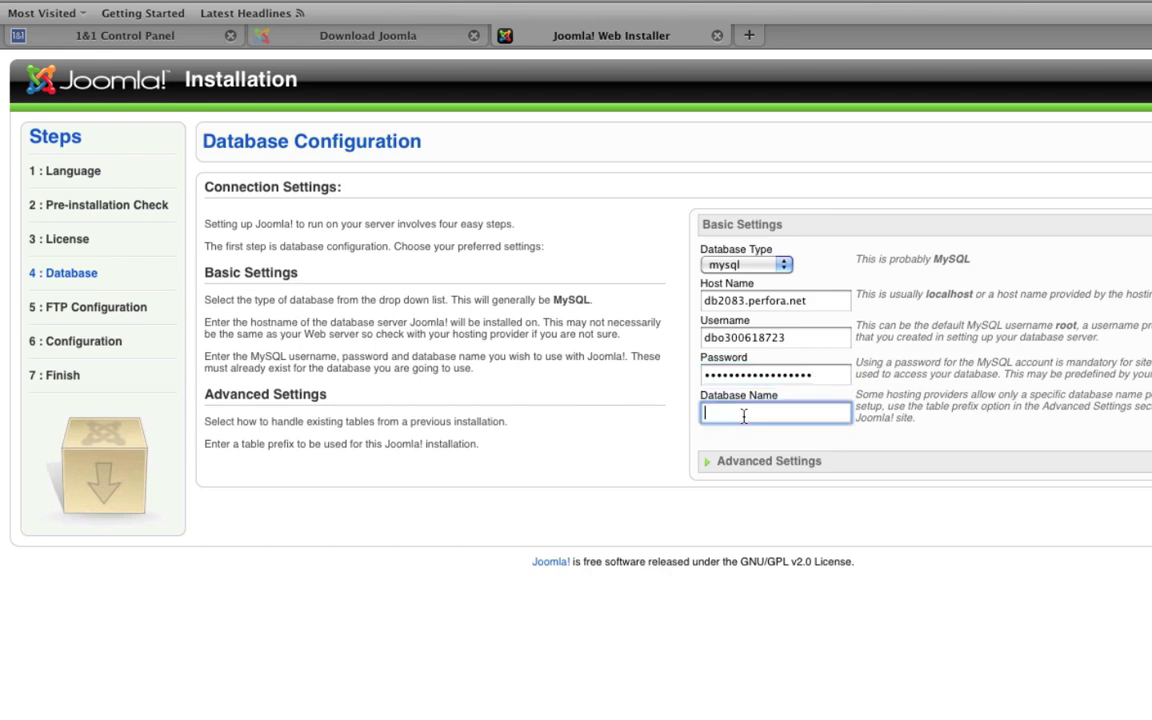
left_click(125, 38)
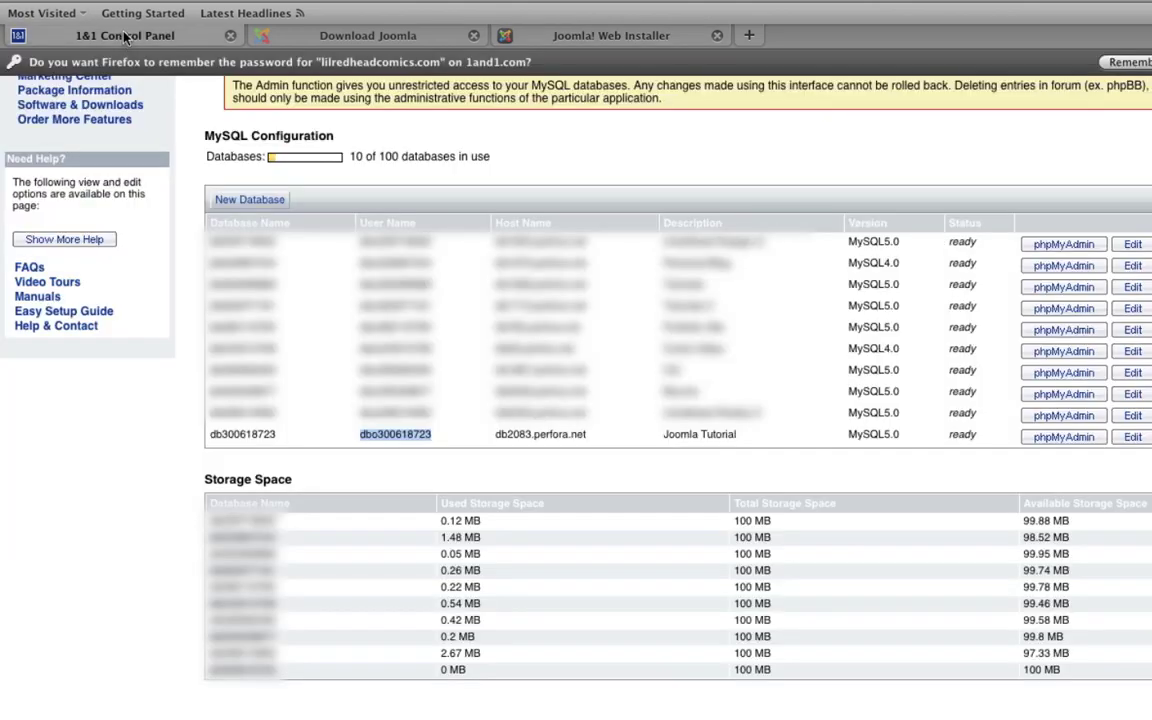
double_click(254, 436)
key("ctrl+c")
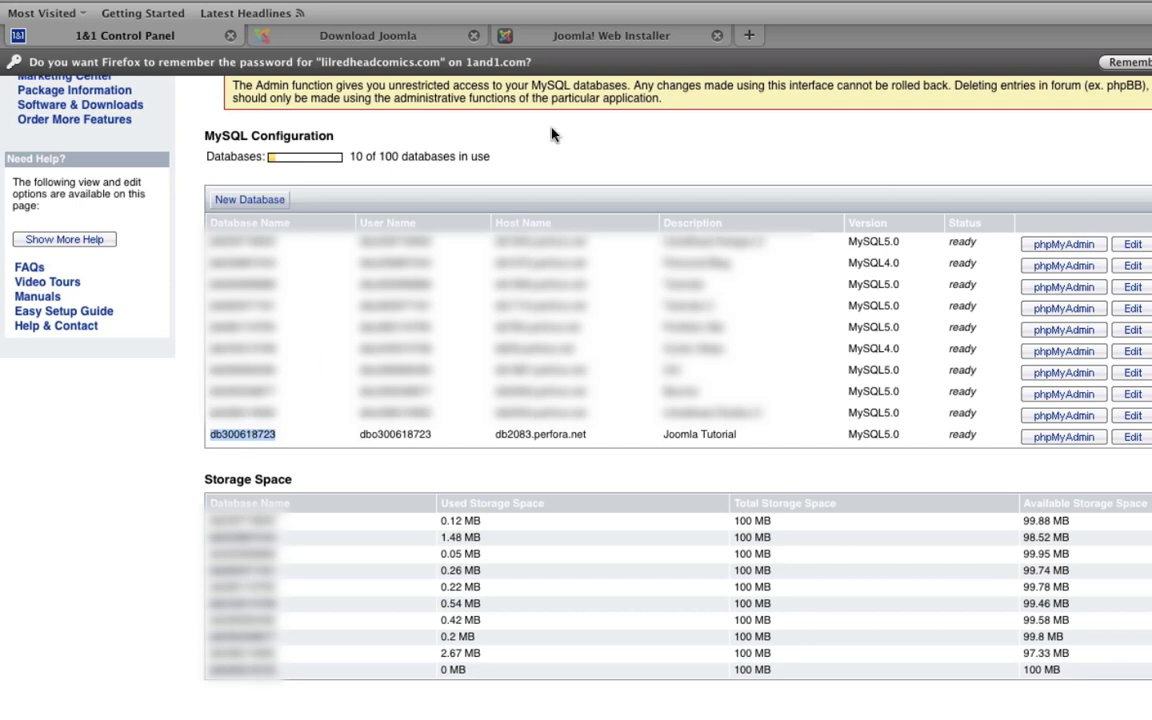
left_click(570, 35)
key("ctrl+v")
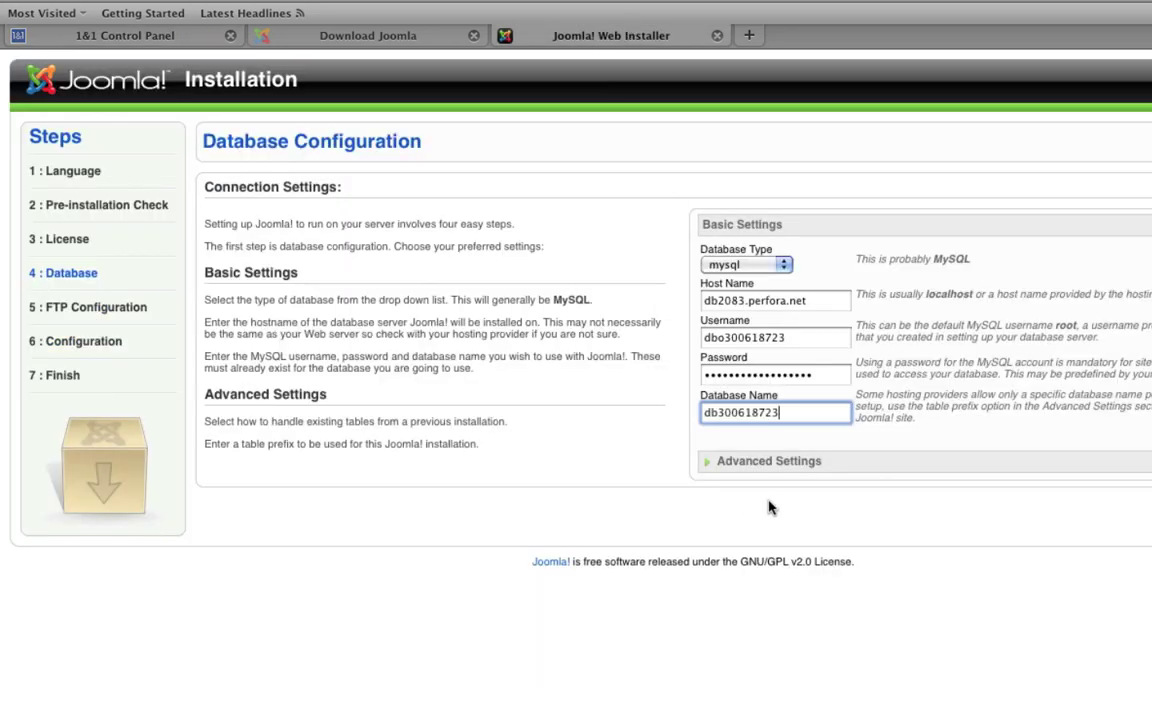
left_click(123, 36)
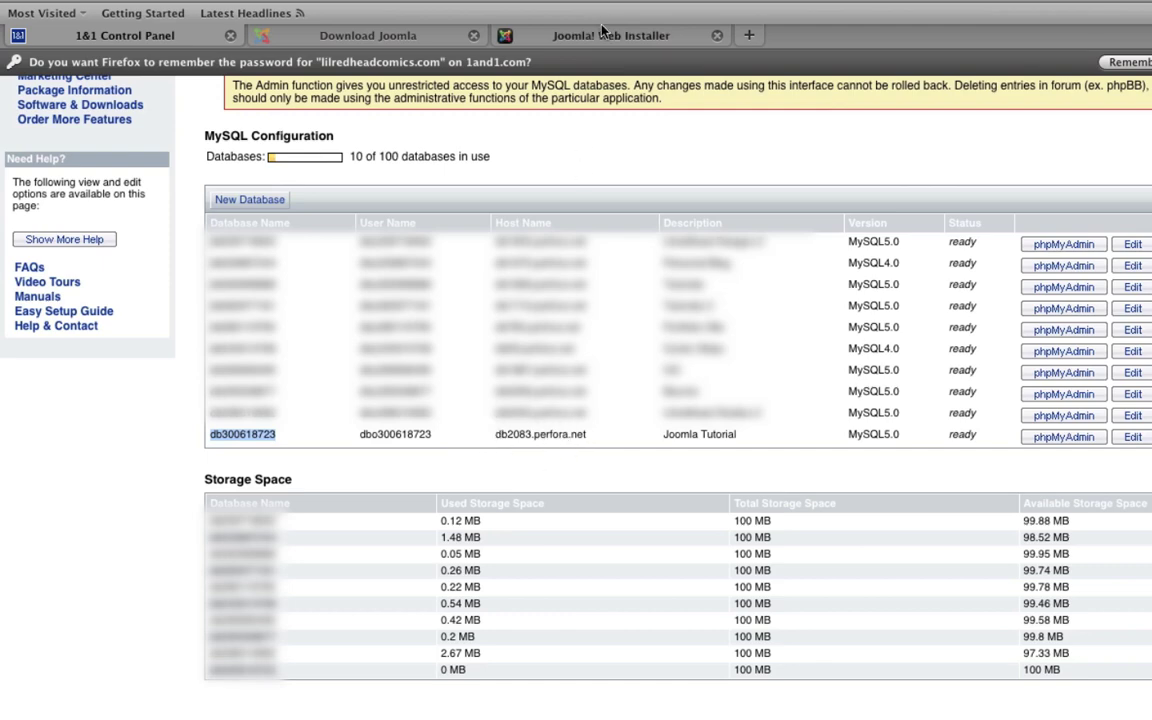
left_click(543, 32)
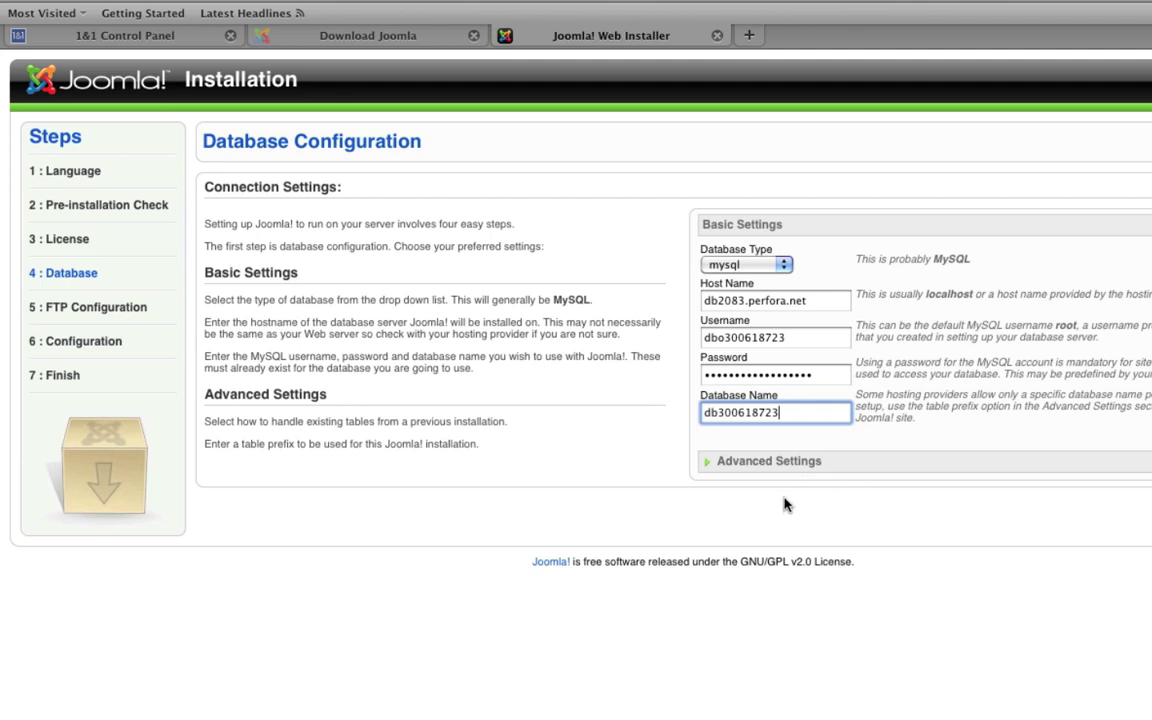
Step: Expand Advanced Settings, keep Backup Old Tables and prefix jos_, and proceed to FTP Configuration
left_click(709, 466)
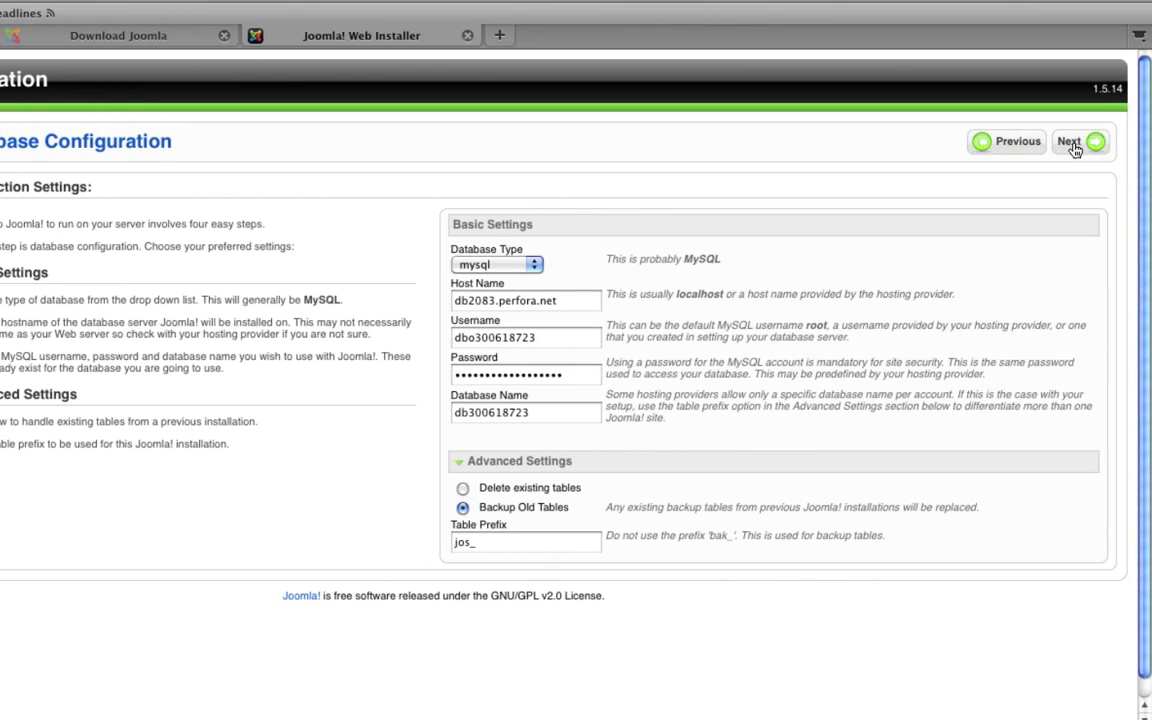
left_click(1070, 143)
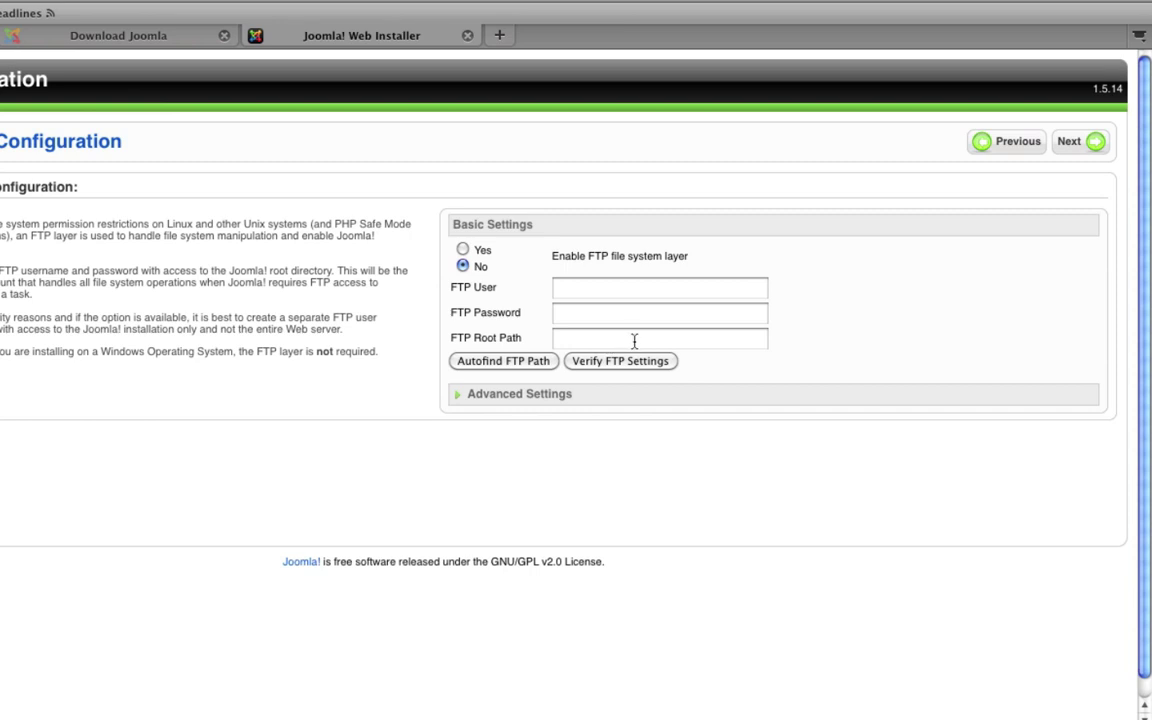
Step: Leave the FTP file system layer disabled and continue to Main Configuration
left_click(1080, 151)
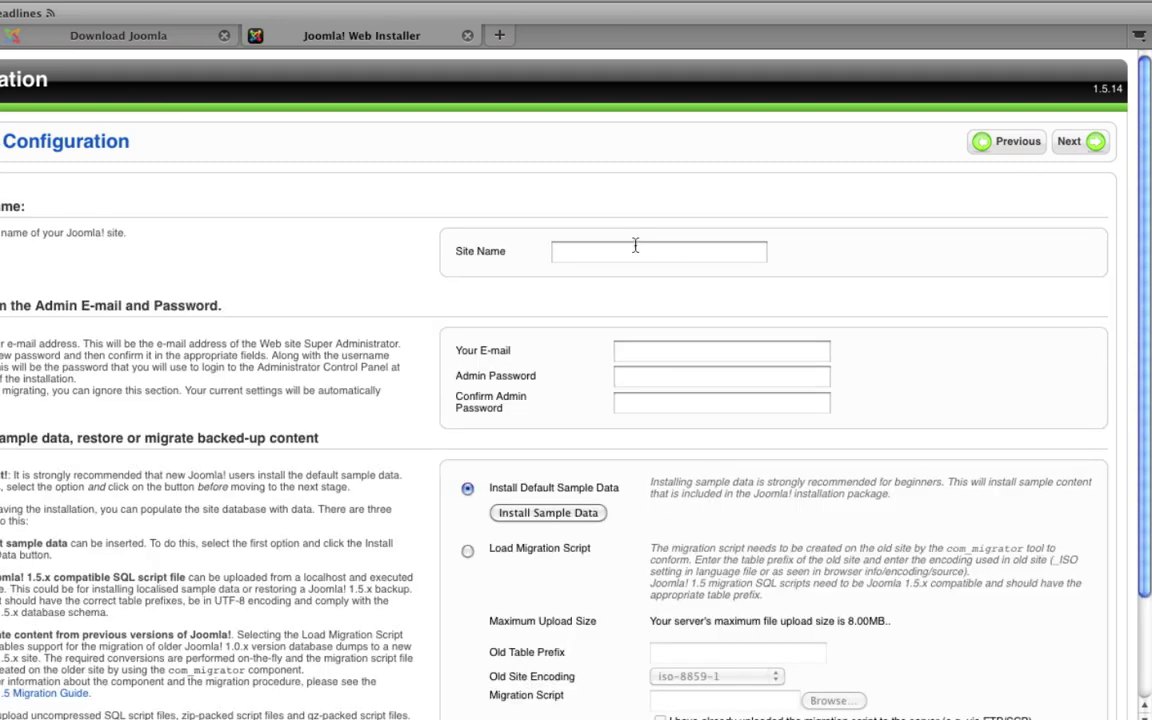
Step: Enter site name 'Joomla Tutorial', the admin e-mail address, and the admin password with its confirmation
left_click(645, 250)
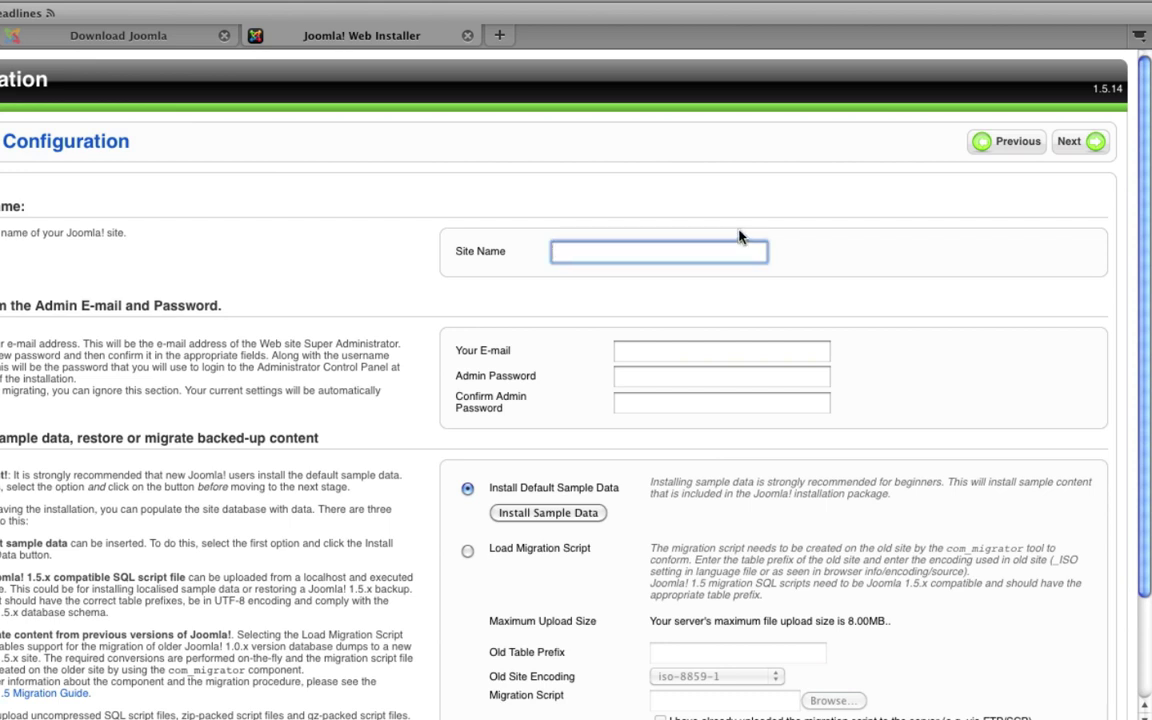
type("Joomla Tutorial")
left_click(736, 351)
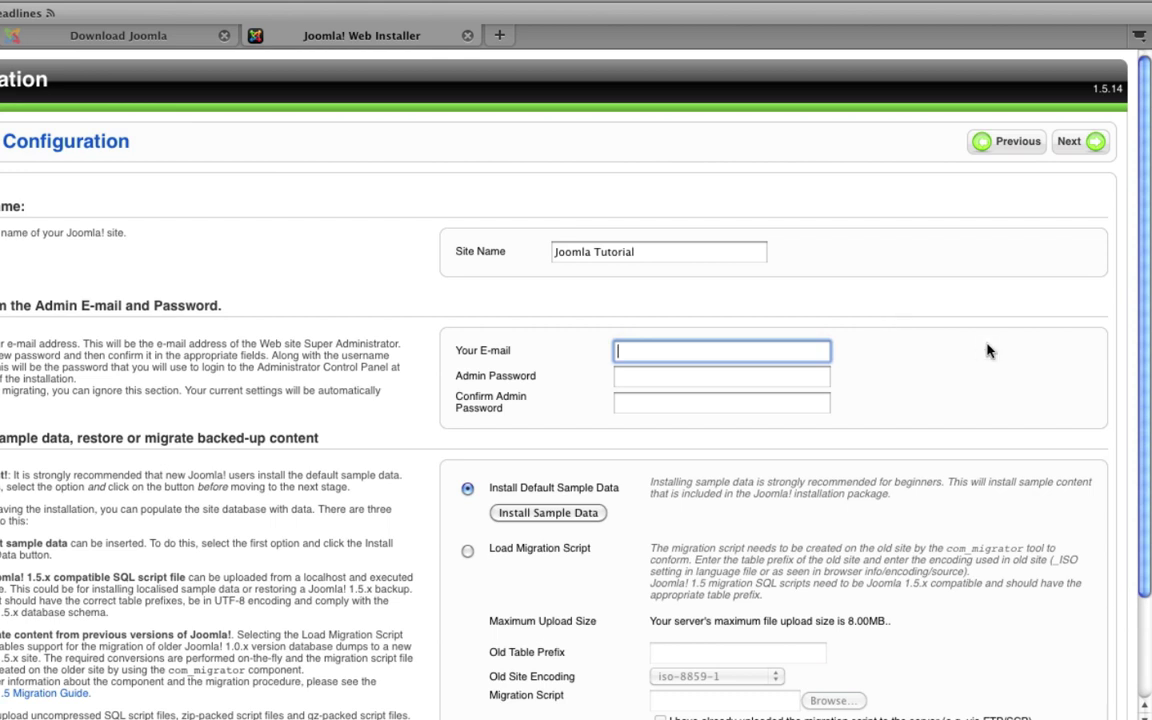
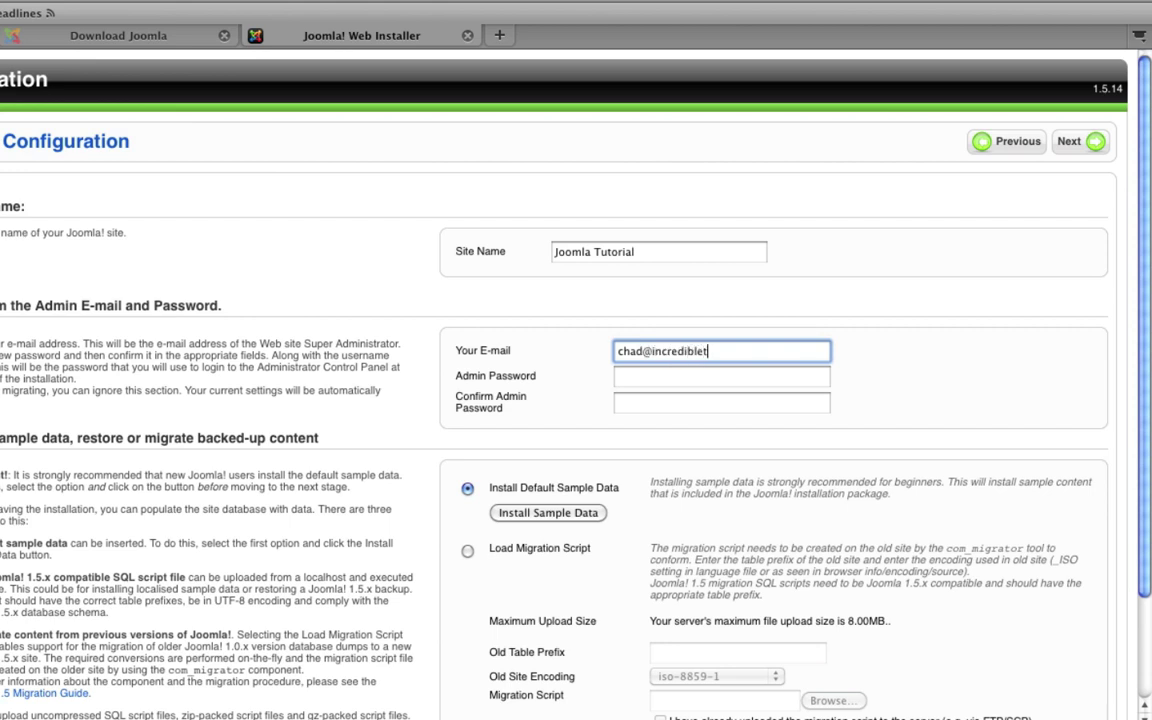
key("Tab")
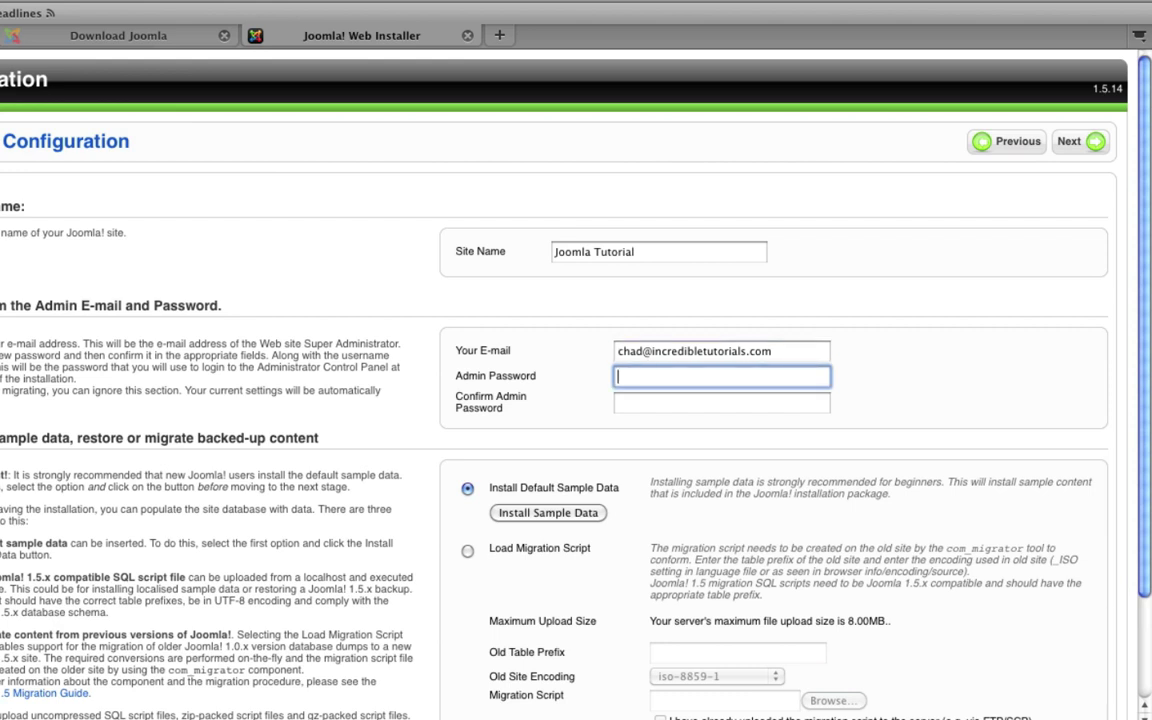
type("••••••••••••••••••")
key("Tab")
type("•")
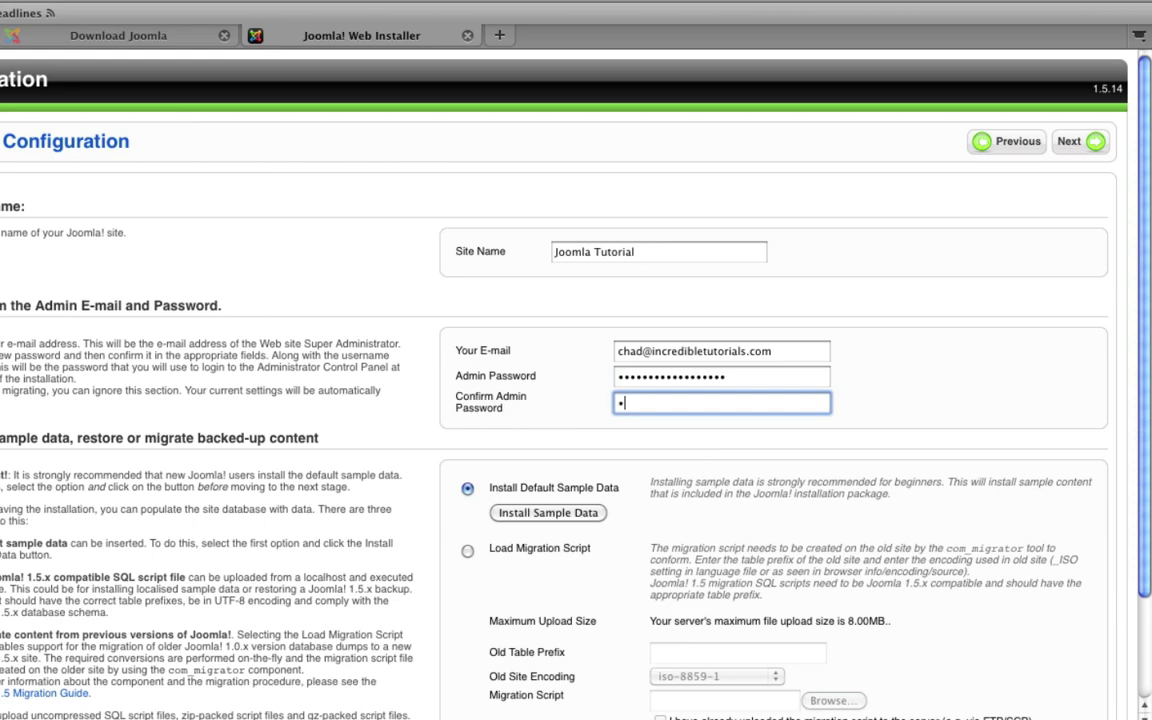
type("•••••••••••••••••")
scroll(1072, 345, "down", 3)
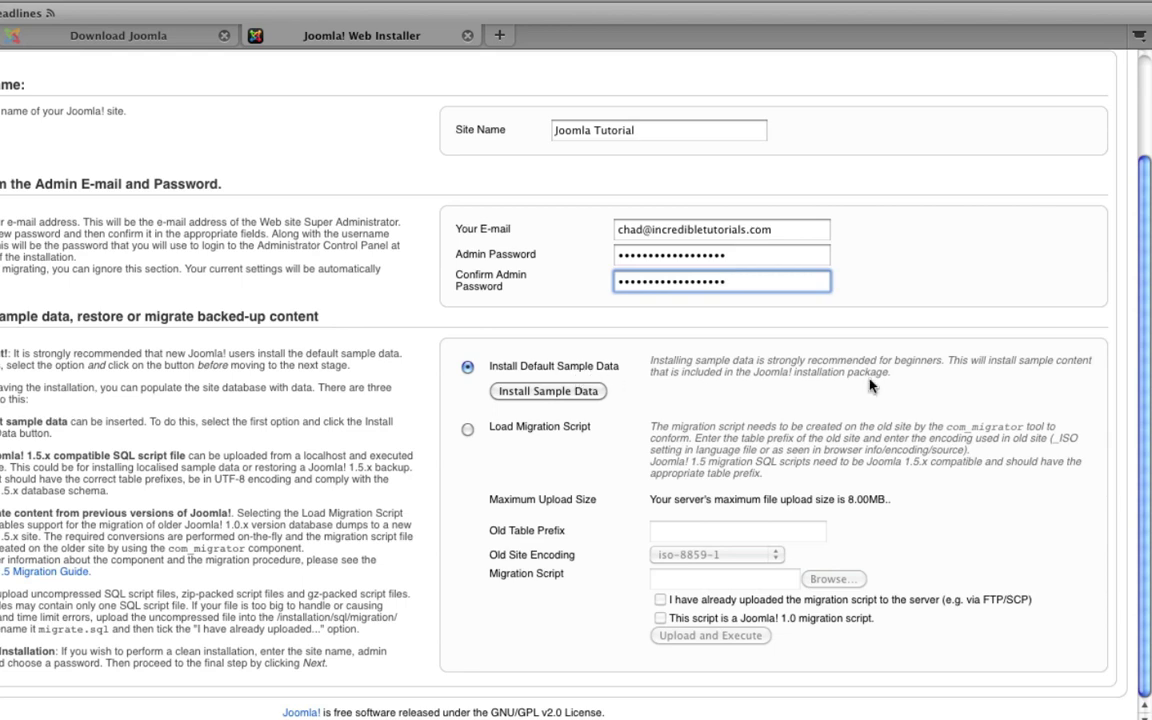
scroll(871, 385, "up", 1)
scroll(871, 385, "up", 5)
Step: Proceed past Main Configuration, accepting the no-sample-data prompt, to reach the Finish page
left_click(1073, 135)
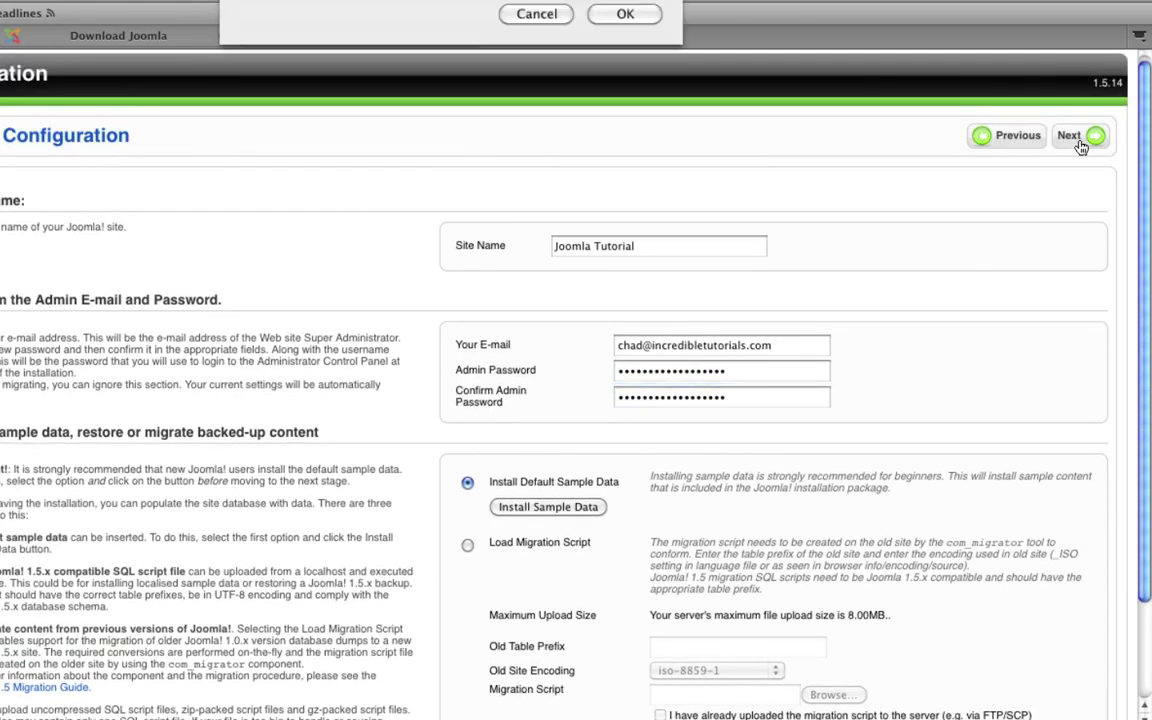
left_click(625, 75)
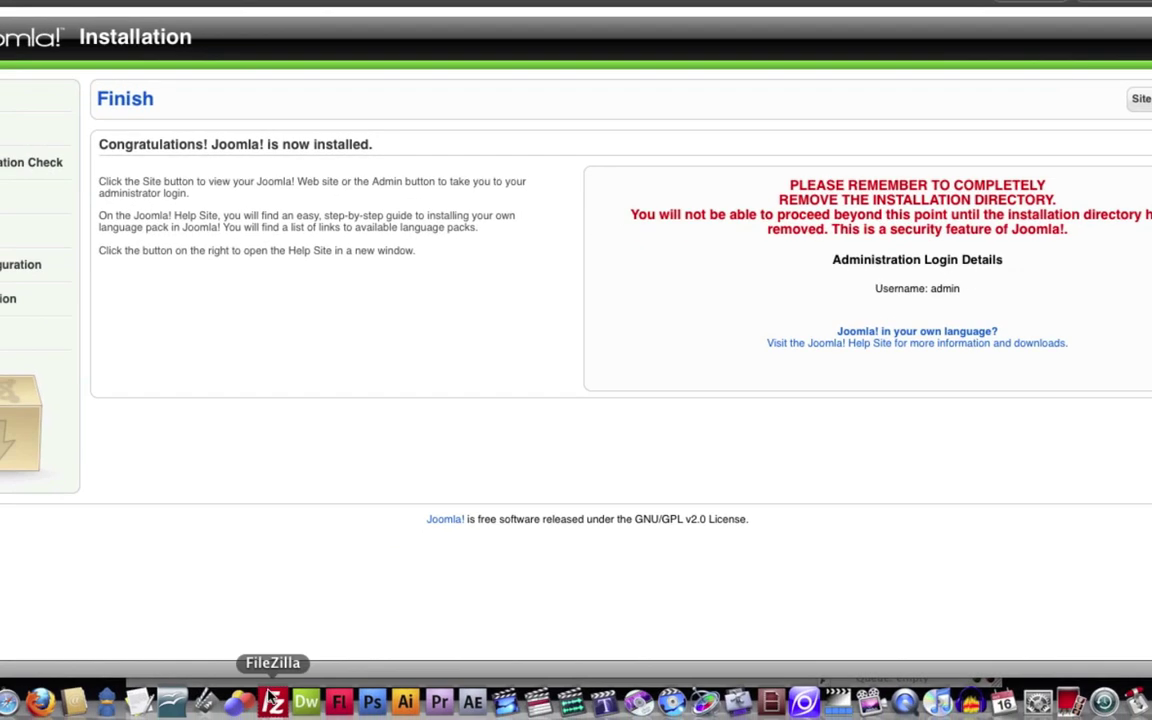
Step: In FileZilla, delete the installation folder from joomlatutorial on the server, then hide FileZilla
left_click(270, 703)
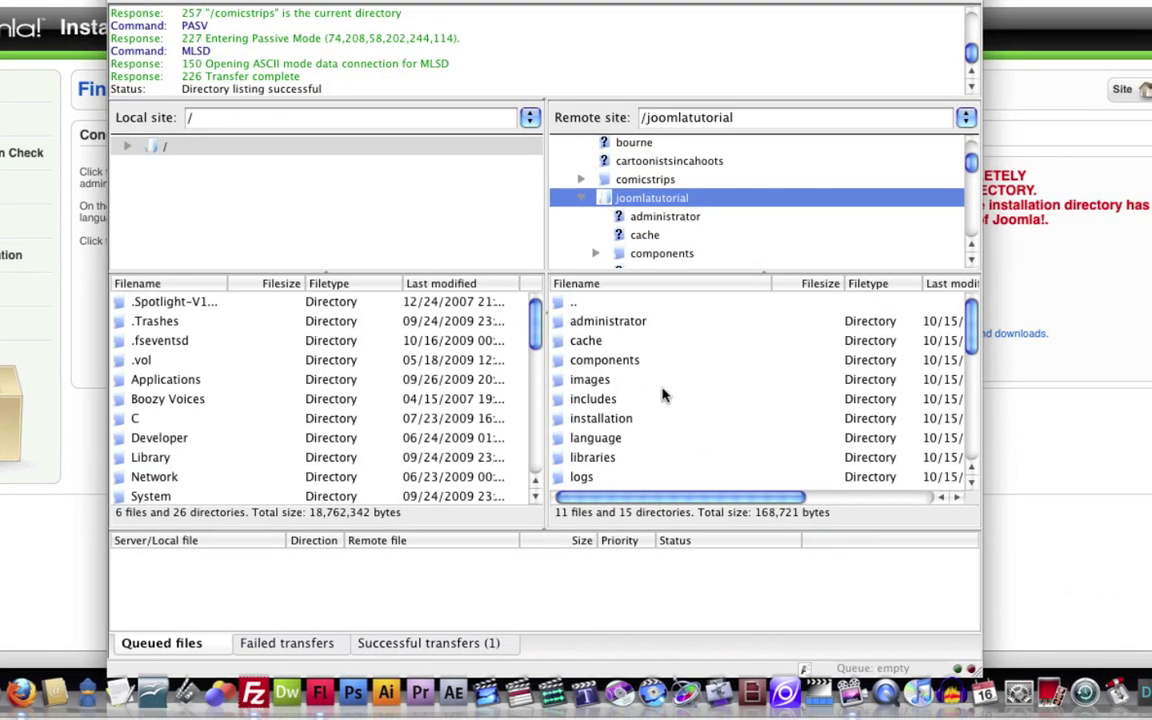
left_click(597, 425)
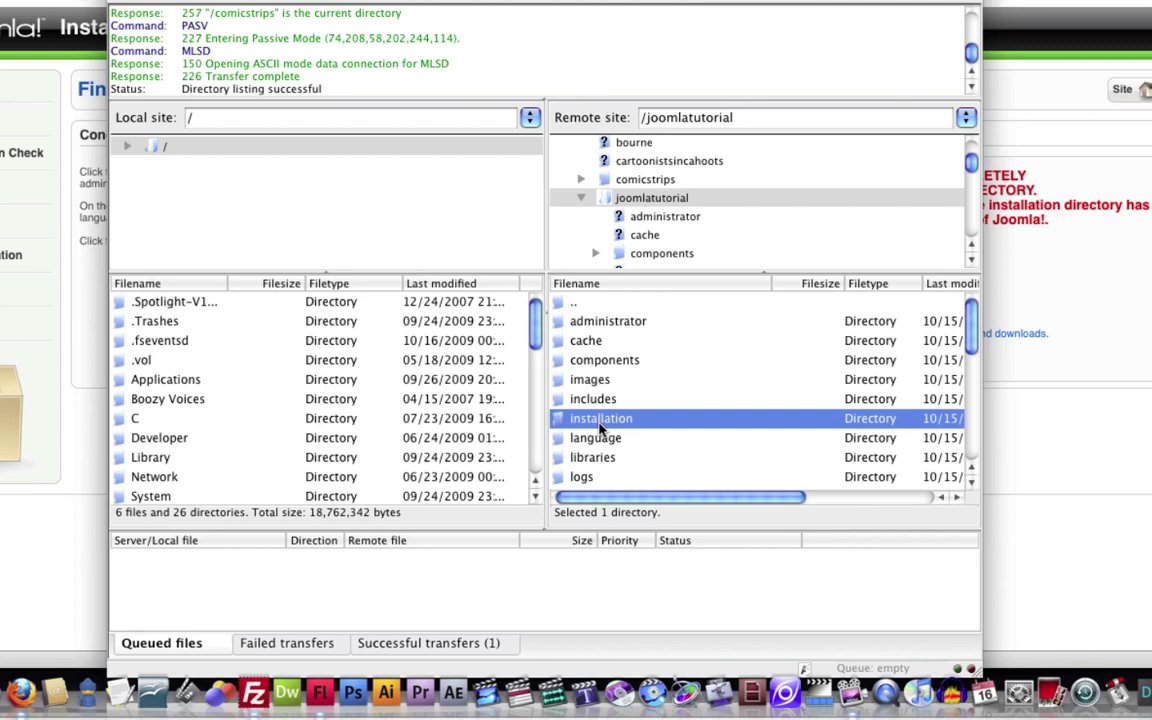
key("Delete")
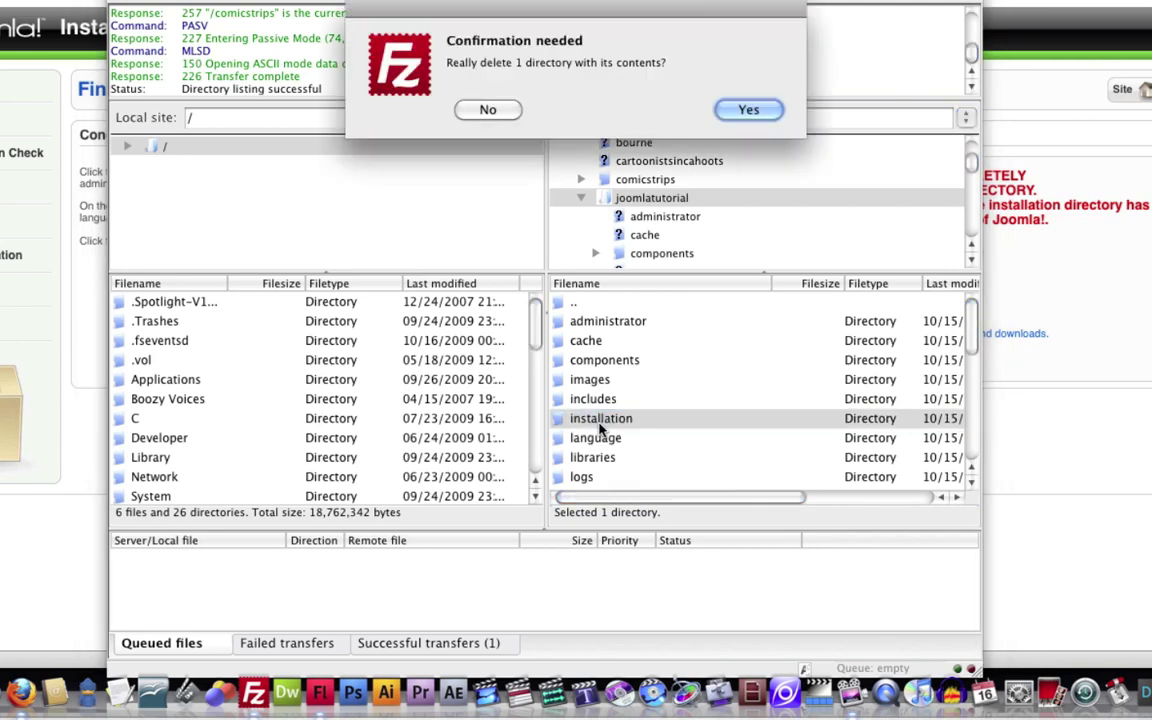
left_click(748, 109)
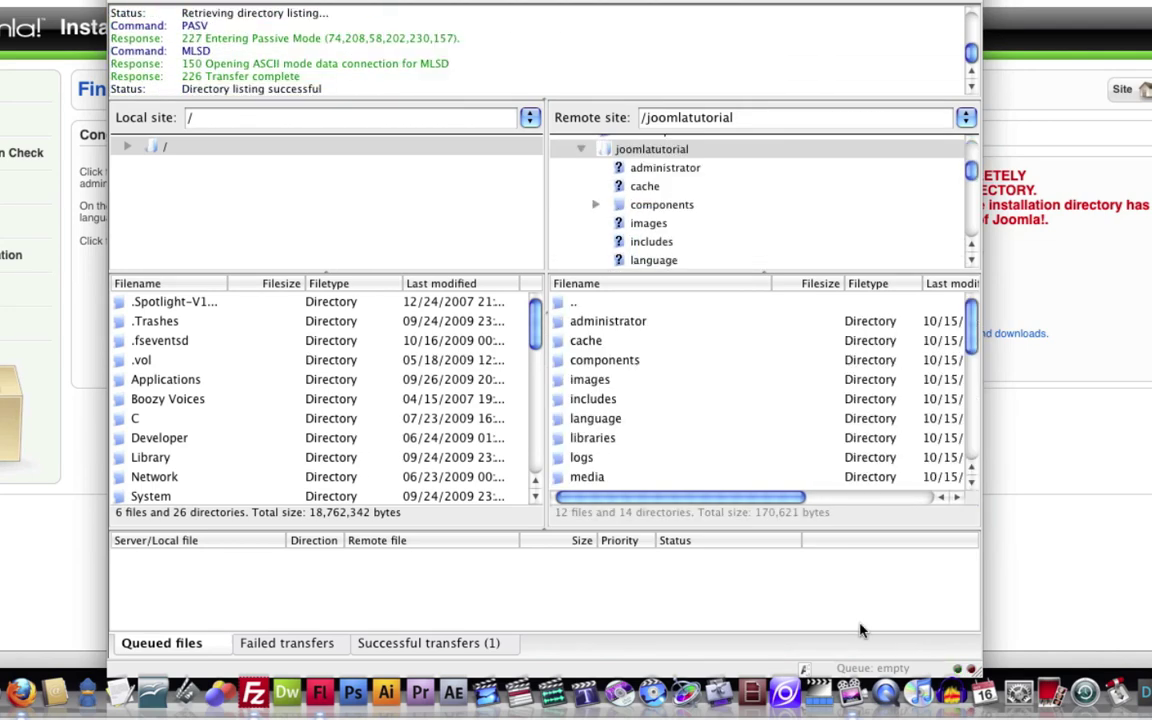
key("super+tab")
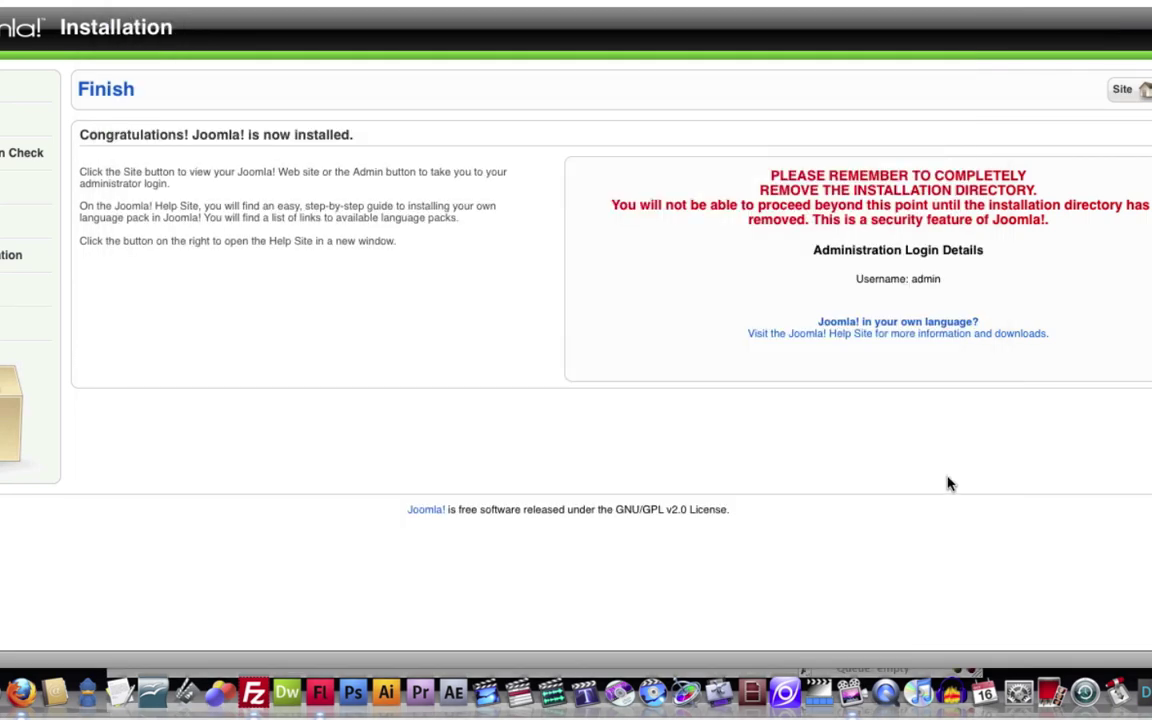